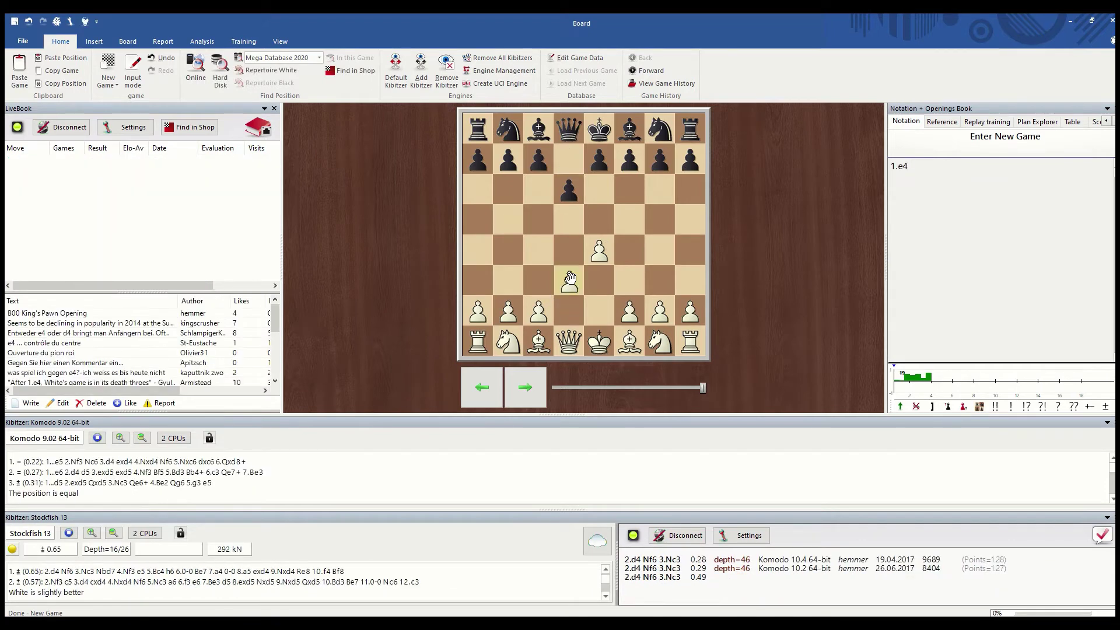
- Play 2.d4 g6 3.h4 h5 and cut Komodo's analysis to two lines
drag(559, 315, 569, 251)
drag(670, 157, 660, 190)
drag(690, 312, 676, 250)
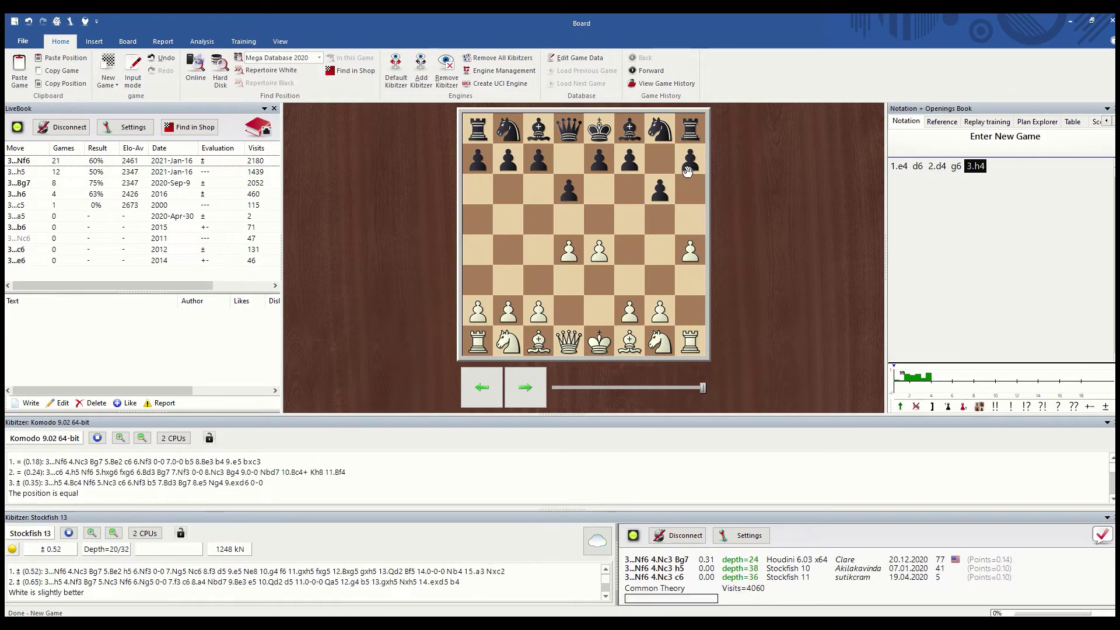
drag(692, 171, 682, 218)
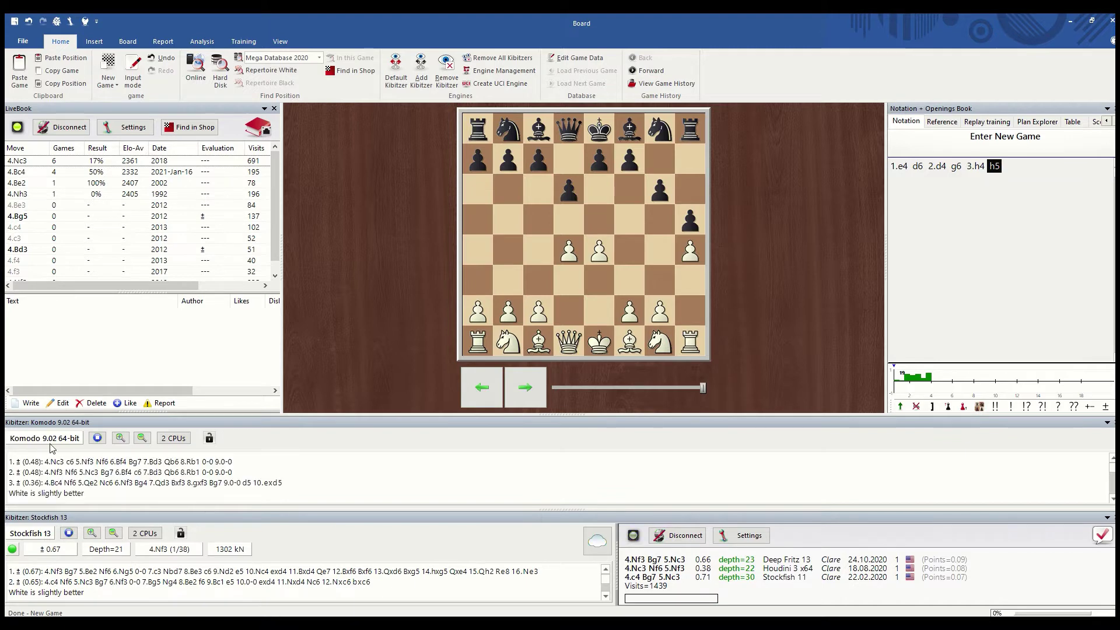
click(142, 438)
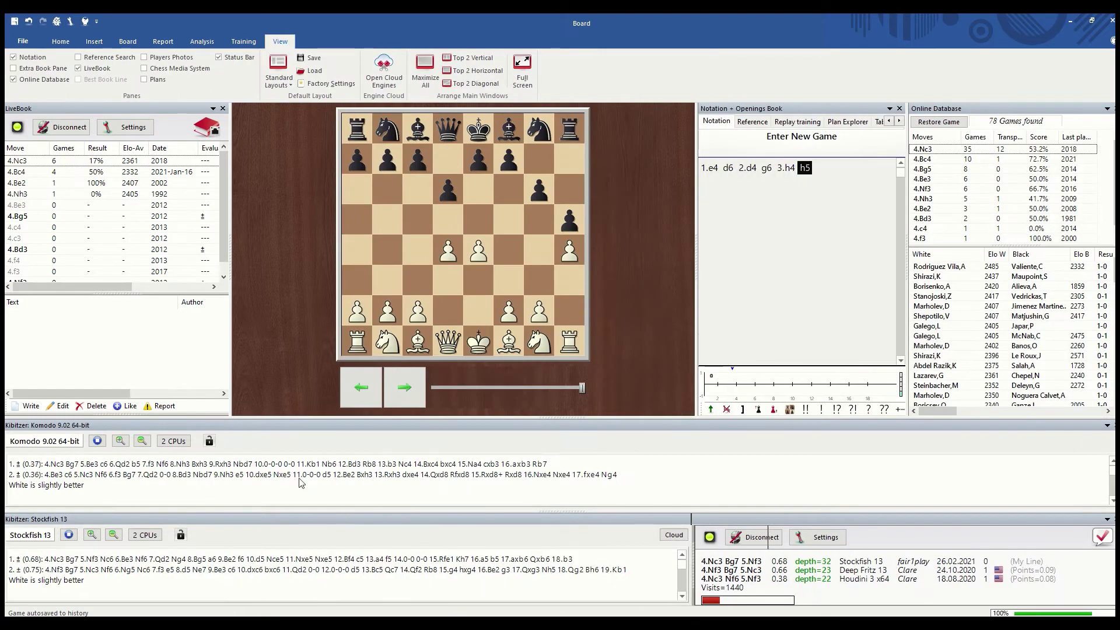
- Raise the board splitter and the Komodo/Stockfish splitter so both engine panes grow taller
drag(284, 416, 286, 349)
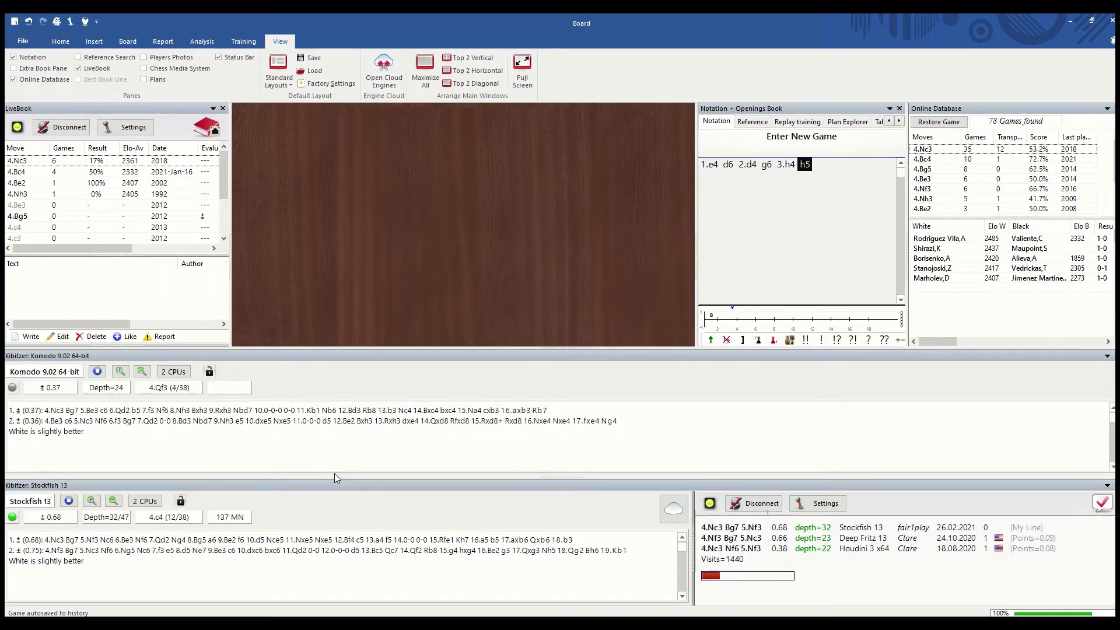
drag(341, 477, 348, 445)
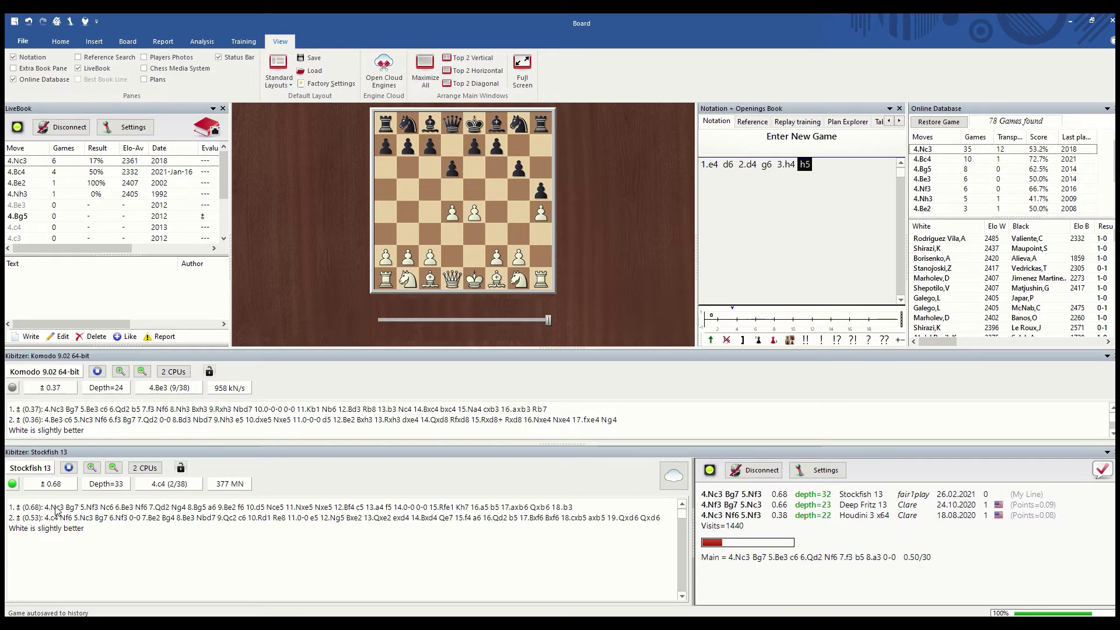
- Play 4.Nc3 Bg7 5.Bg5 and sort the online database by White's Elo
drag(403, 279, 421, 242)
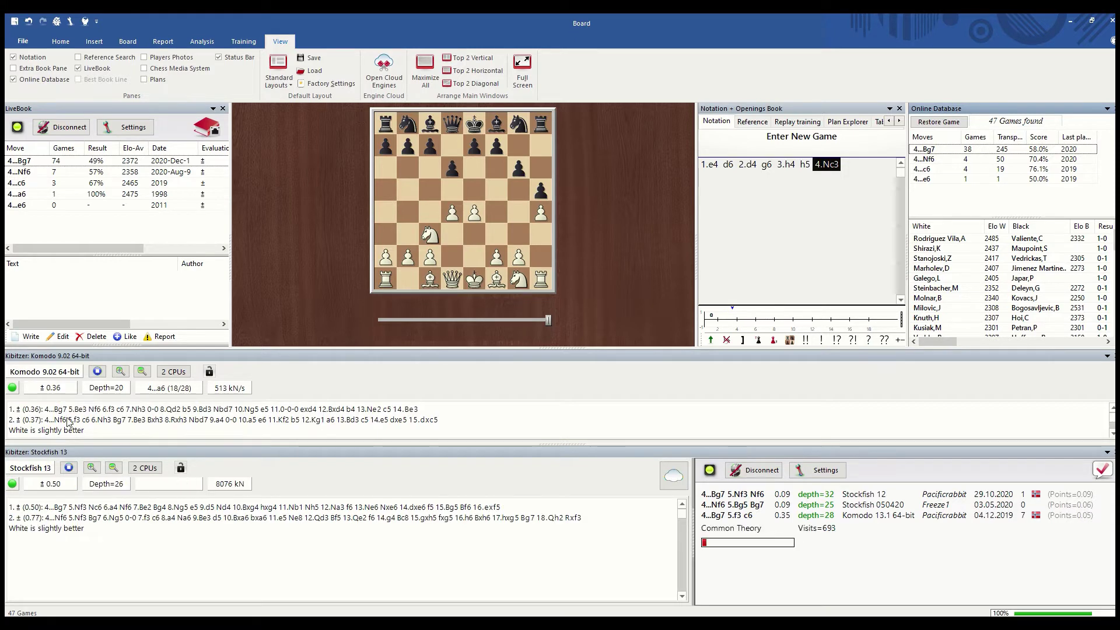
drag(497, 124, 519, 144)
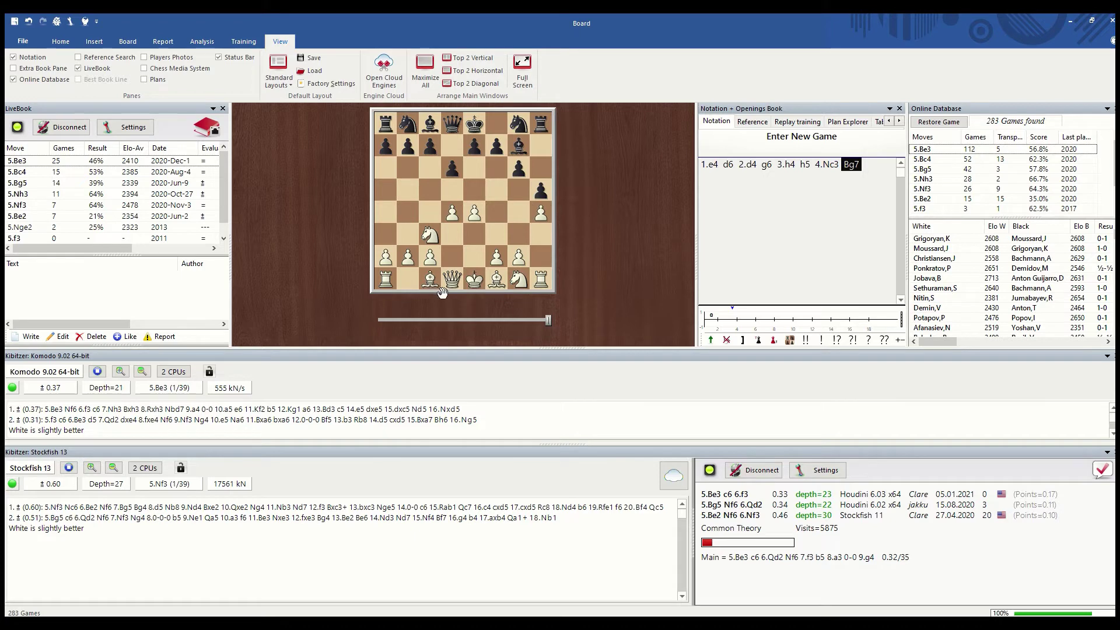
drag(428, 281, 519, 190)
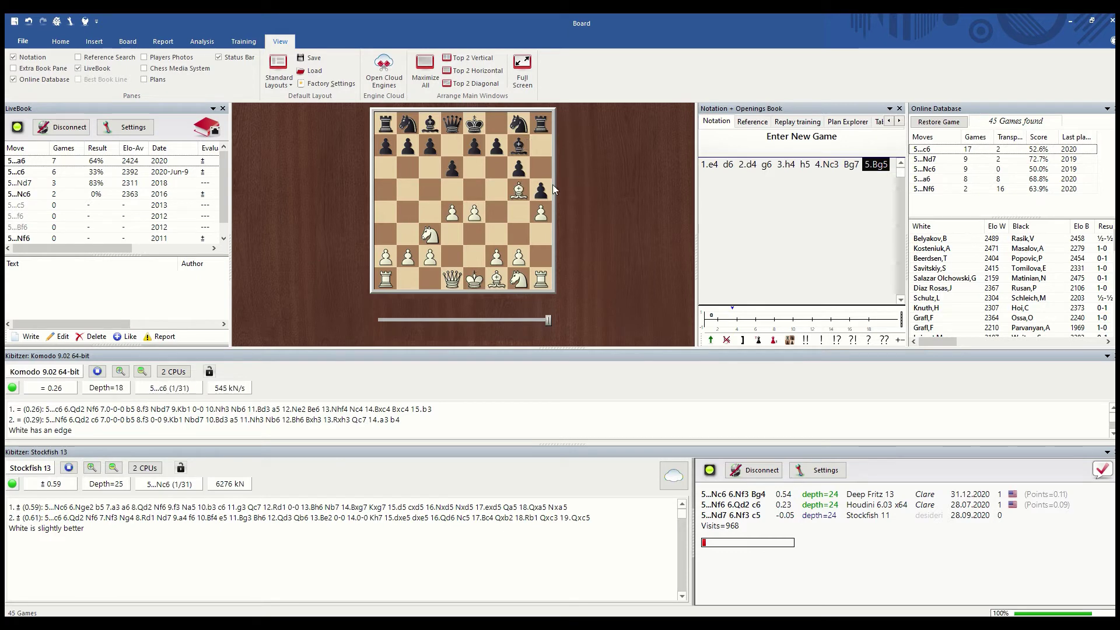
click(999, 227)
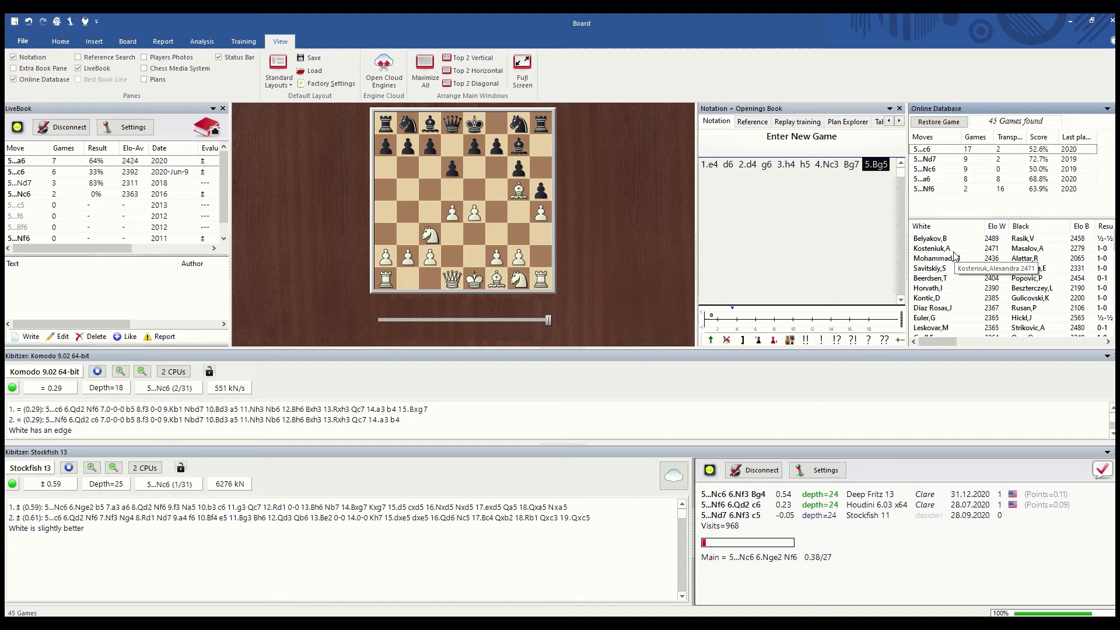
- Load the top-rated database game and step through it from 5...c6 to 10.Qc1
click(955, 249)
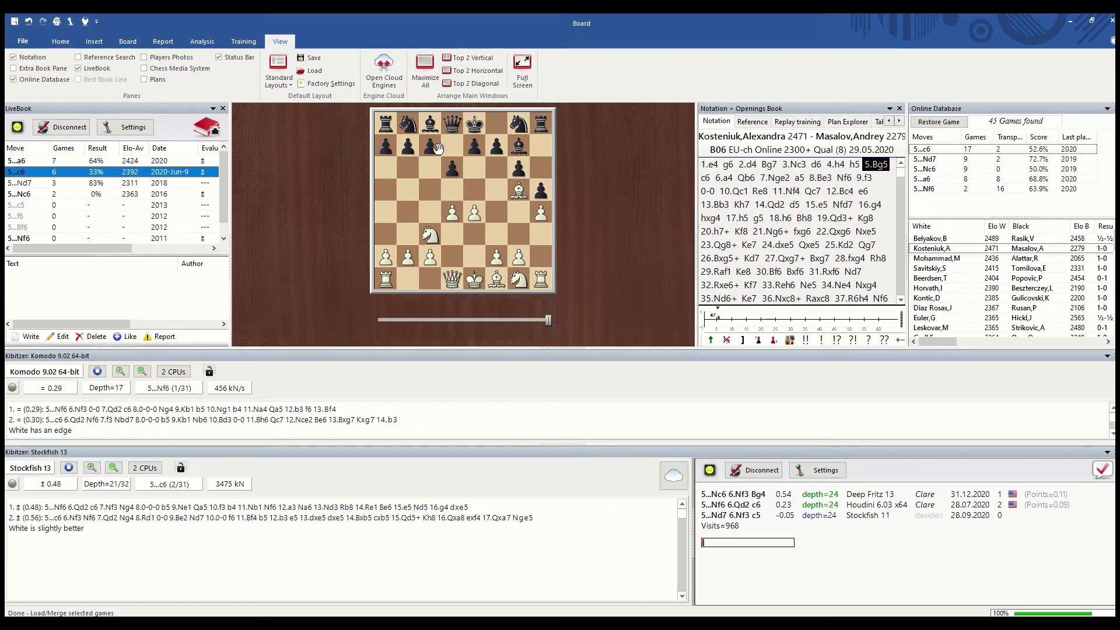
drag(425, 155, 430, 169)
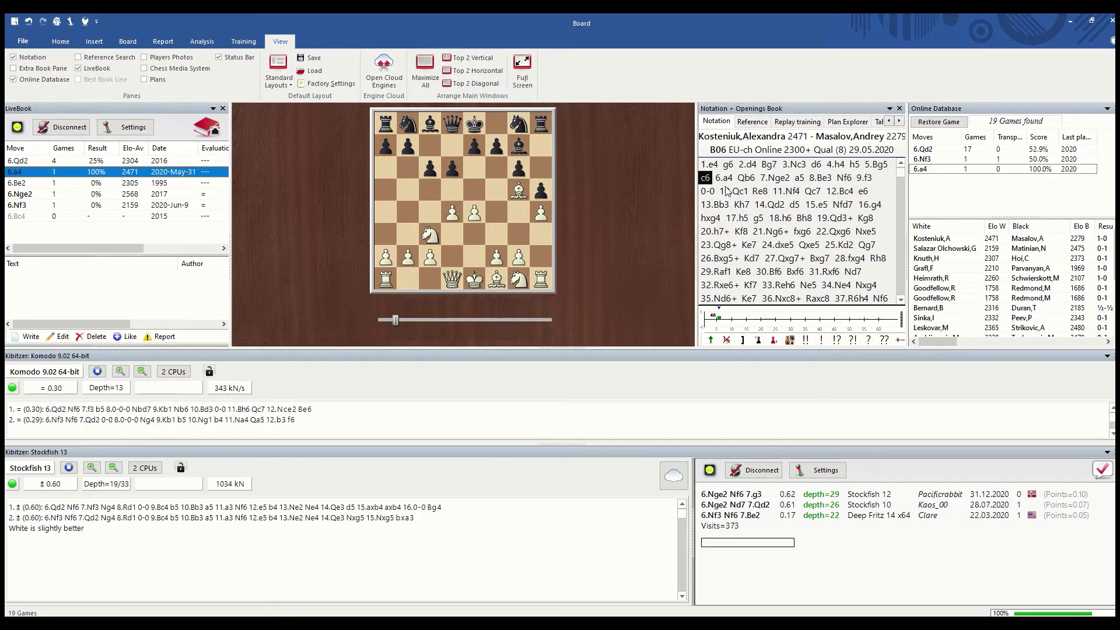
key(Right)
key(Right)
key(Right)
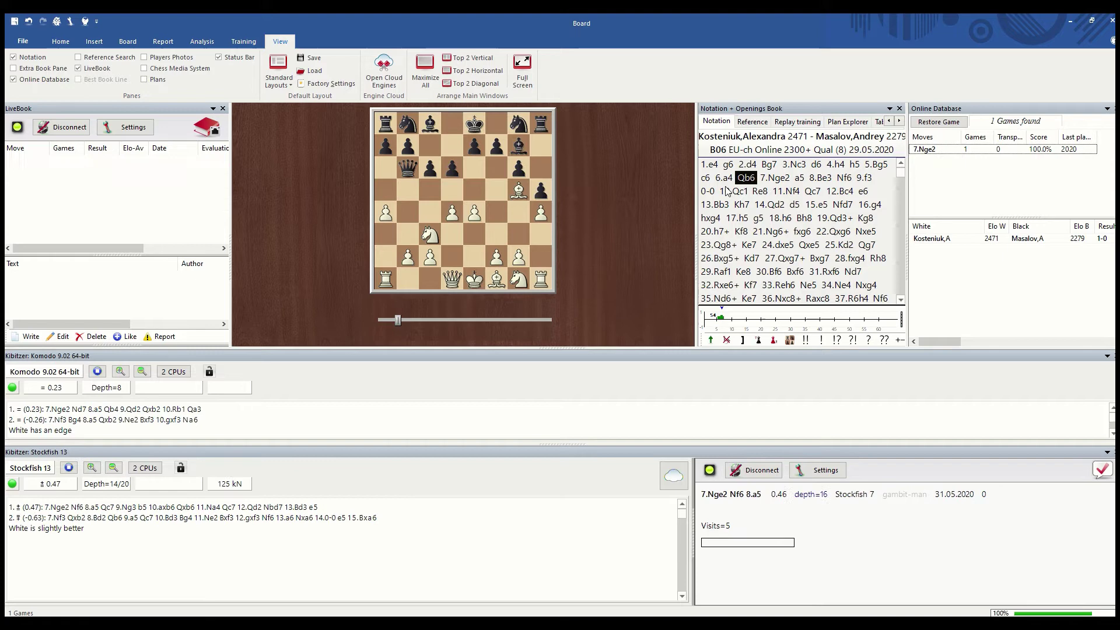
key(Right)
key(Right)
key(Right)
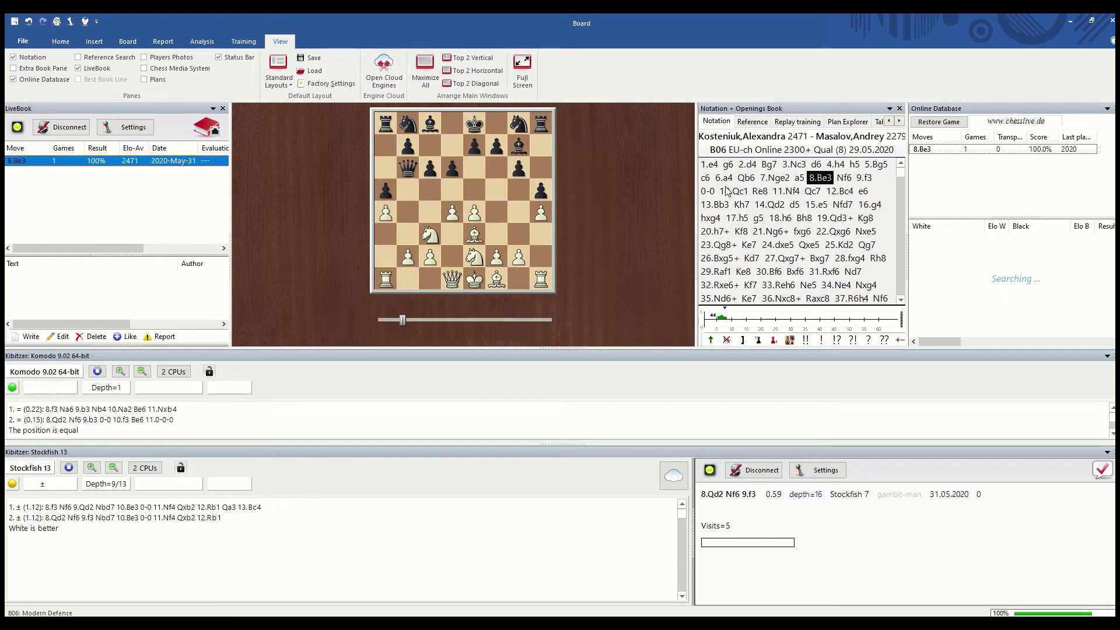
click(726, 190)
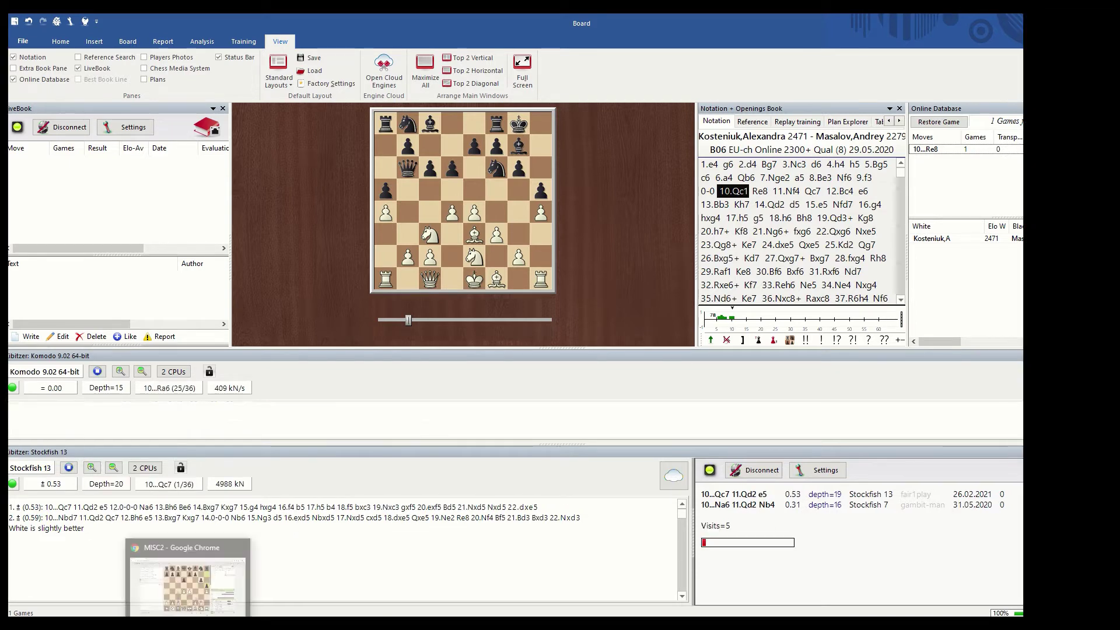
- Add 4.Nc3 Bg7 5.Bg5 in the lichess study and open the first top explorer game
click(199, 548)
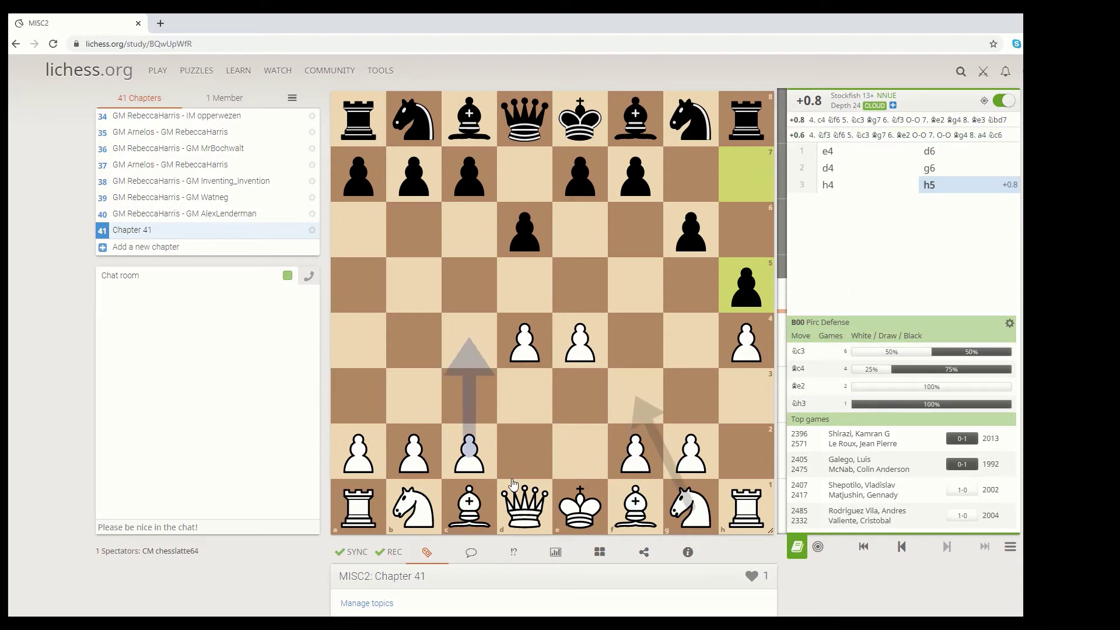
drag(413, 506, 469, 396)
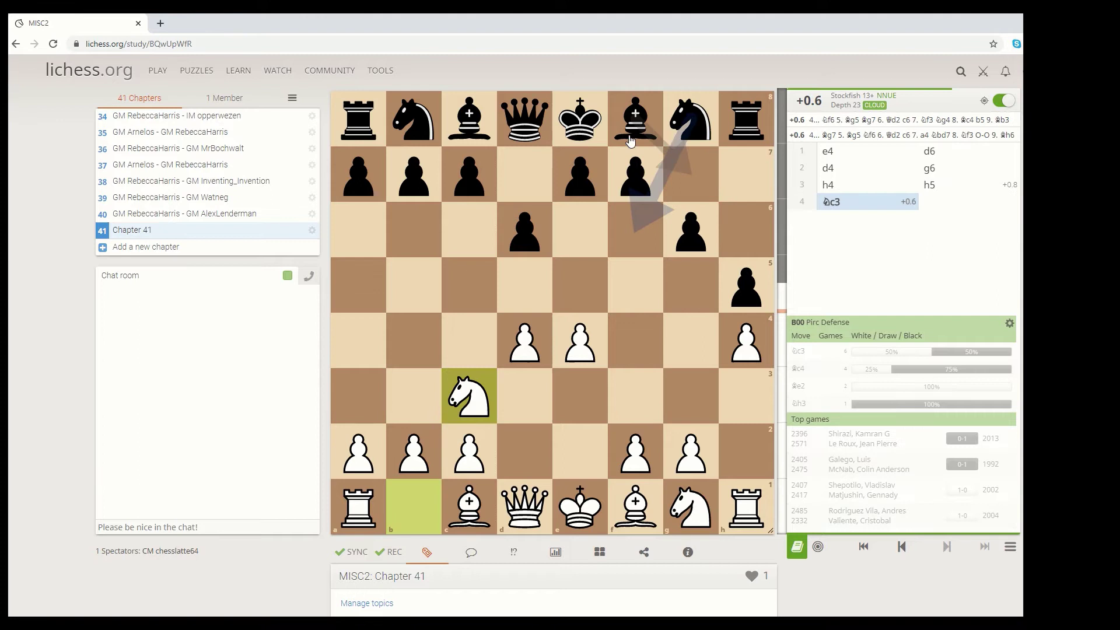
drag(630, 140, 690, 174)
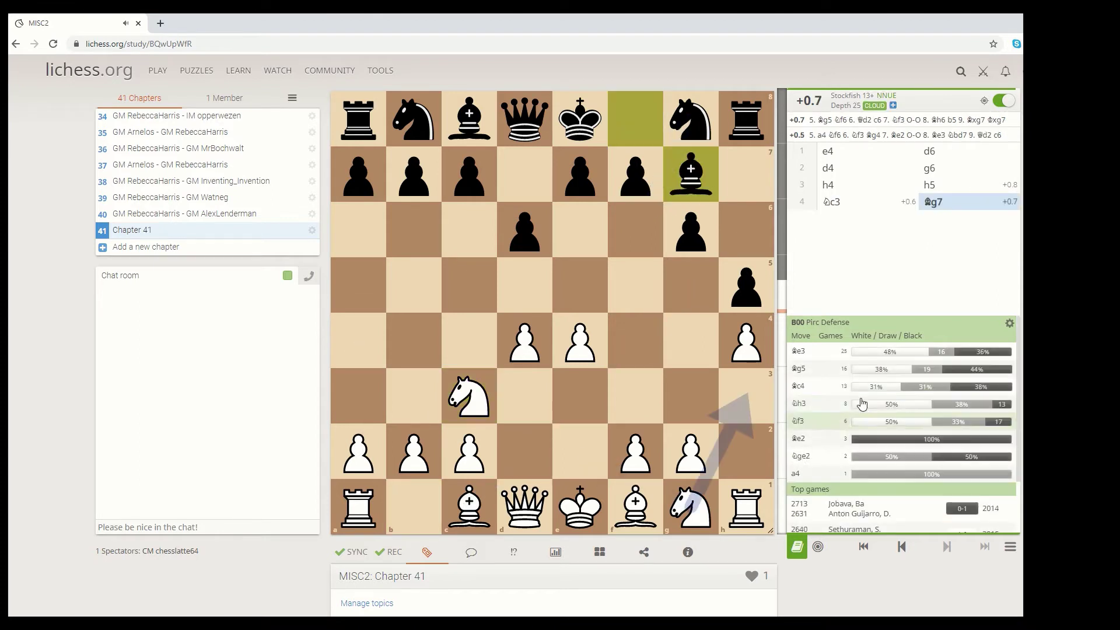
scroll(901, 473, down, 1)
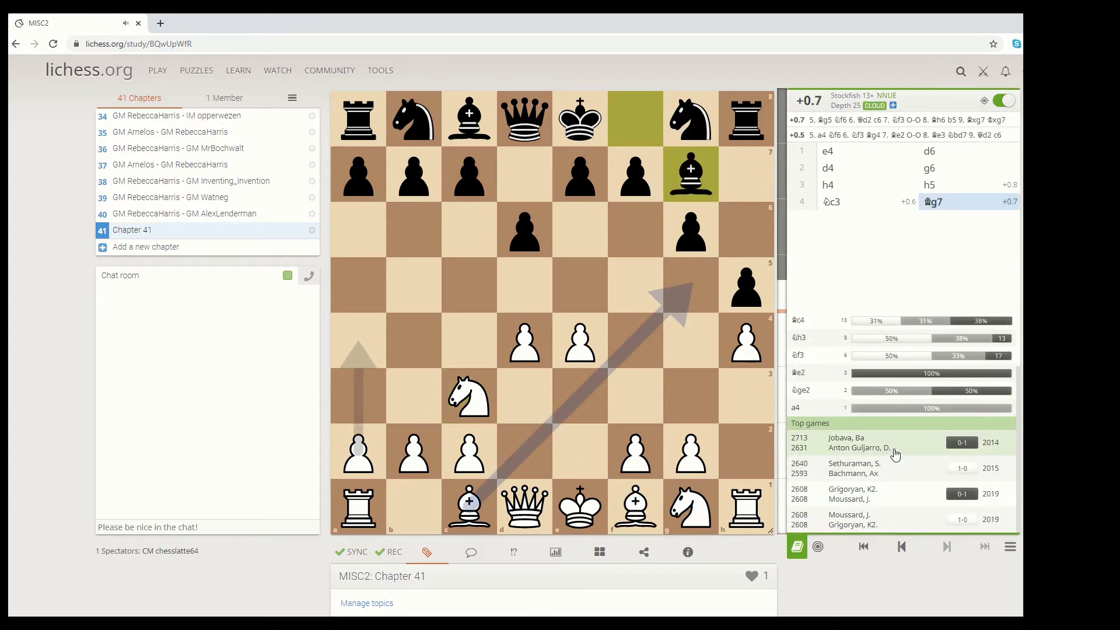
scroll(895, 454, up, 1)
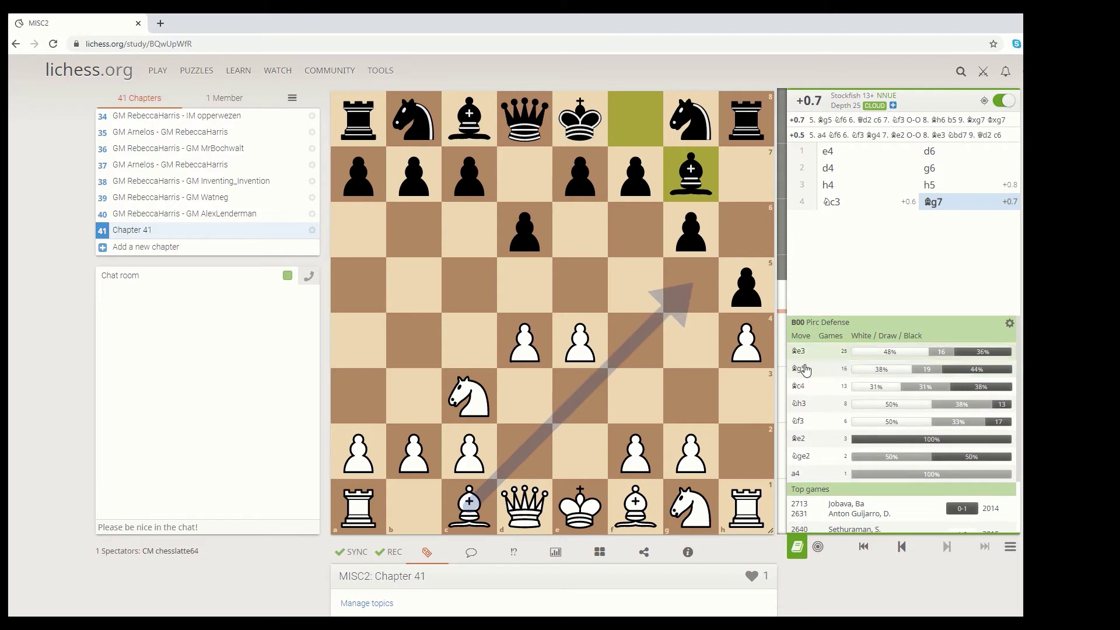
drag(469, 503, 698, 295)
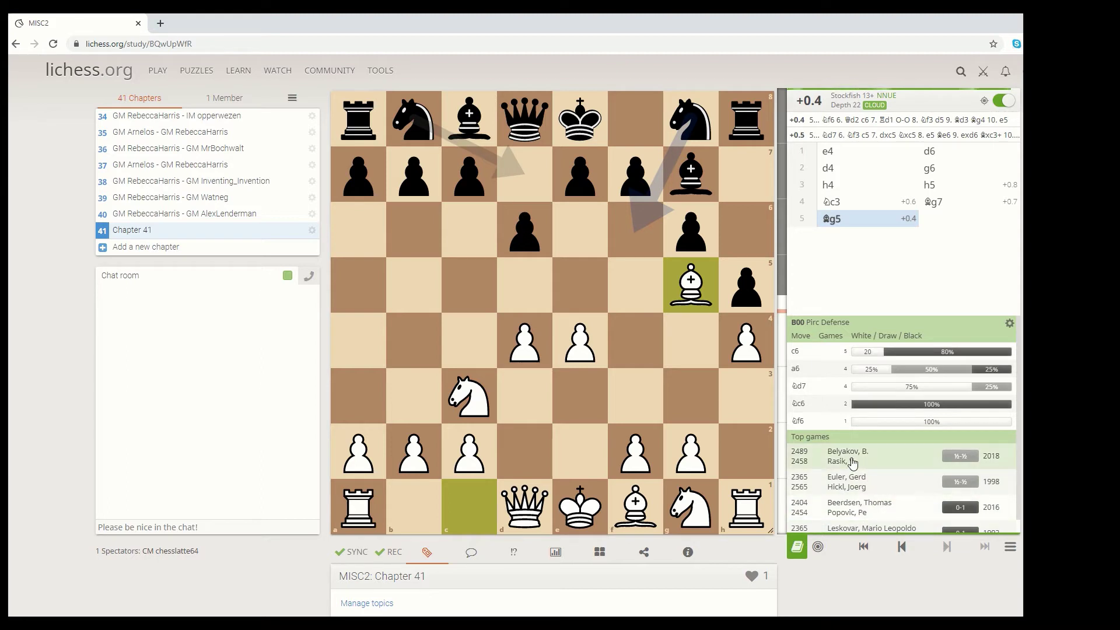
click(818, 466)
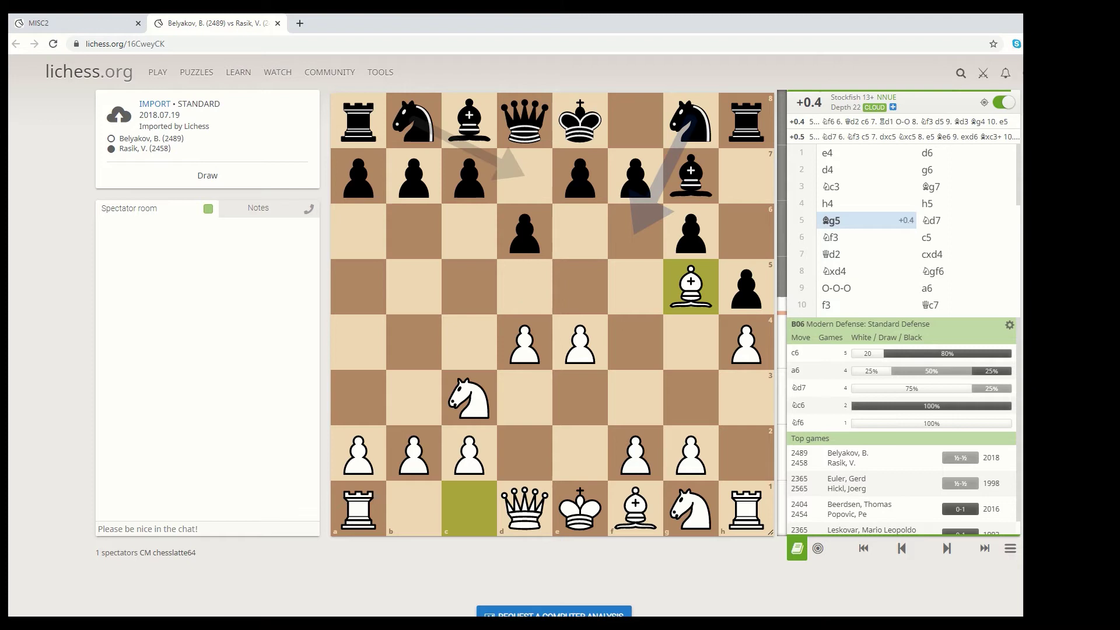
- Step the imported game forward through 7.Qd2 and 8.Nxd4 to 9...a6
key(Right)
key(Right)
key(Right)
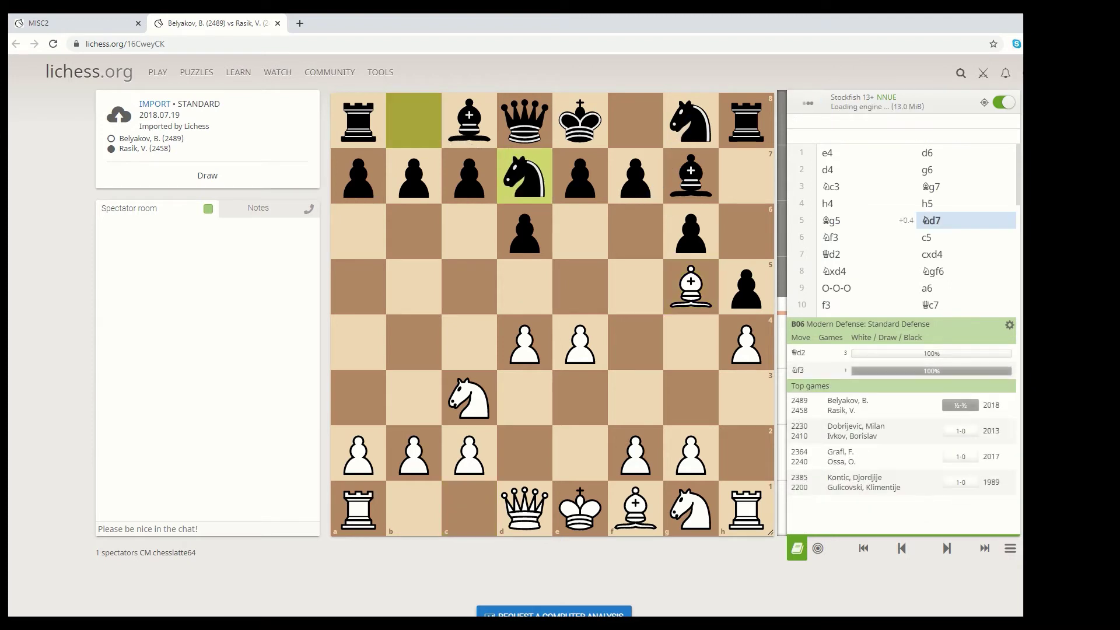
key(Right)
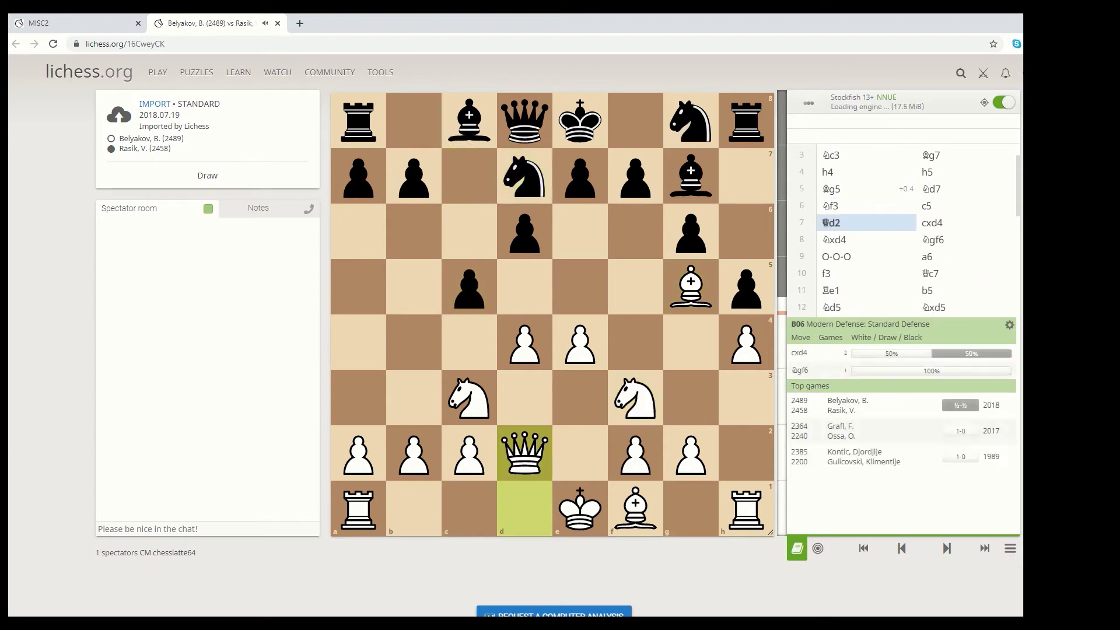
key(Right)
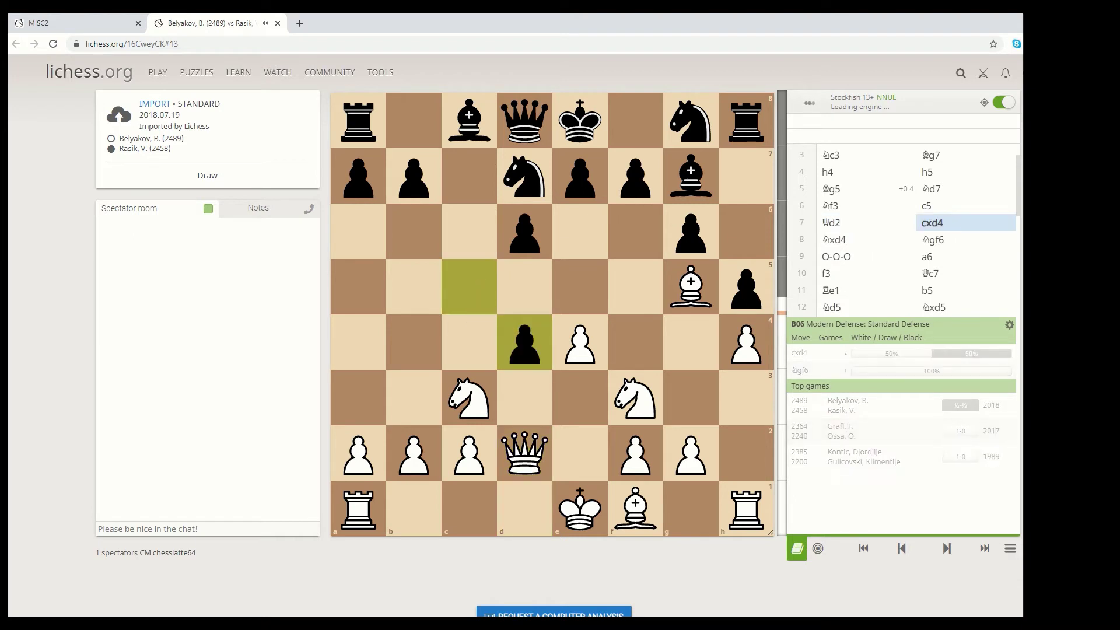
key(Right)
key(Right)
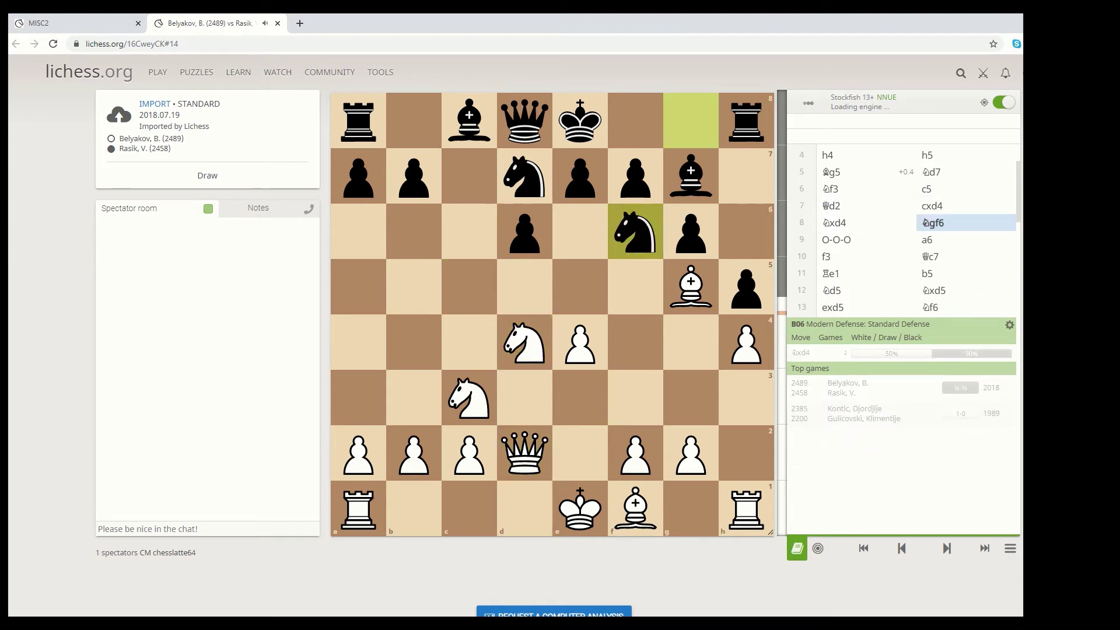
key(Right)
key(Right)
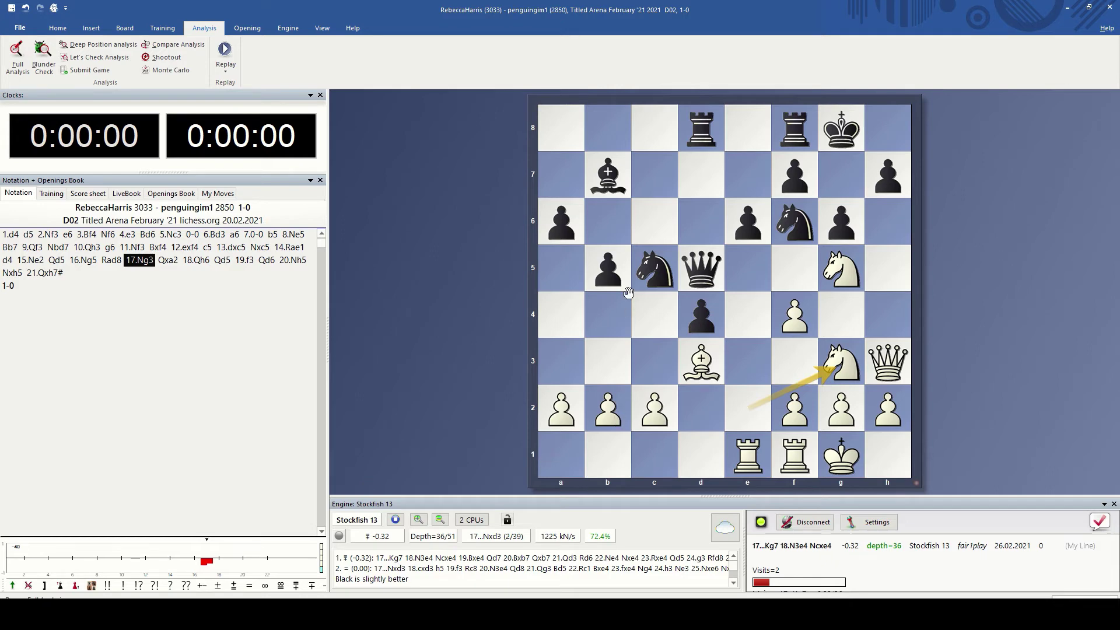
- Mark an arrow to a2, browse the moves, then open Full Analysis at 21.Qxh7#
drag(697, 275, 566, 417)
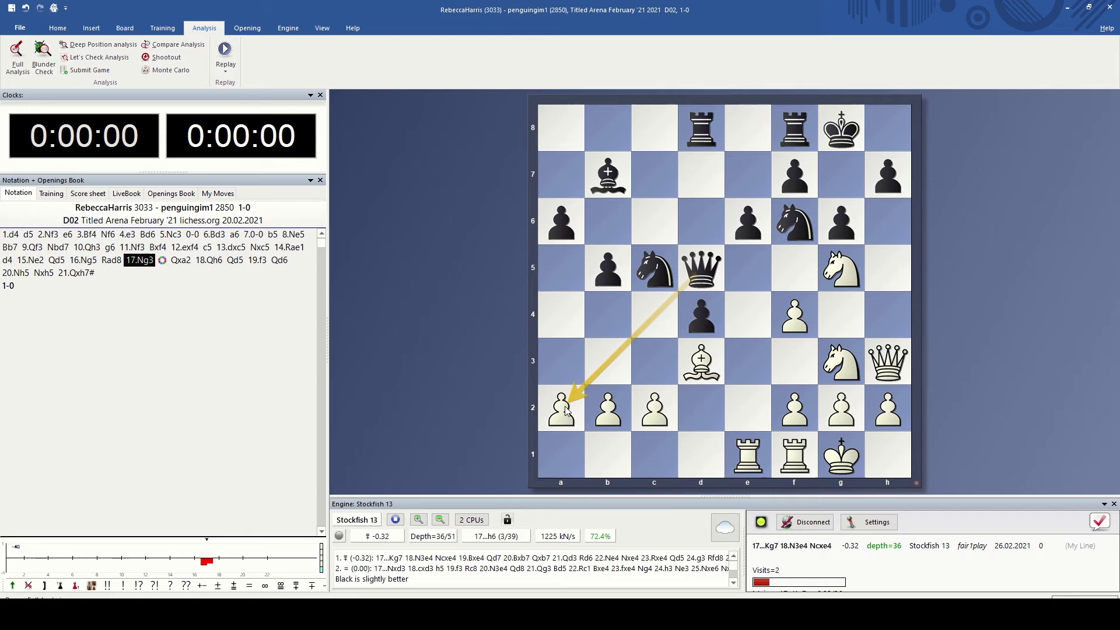
click(76, 273)
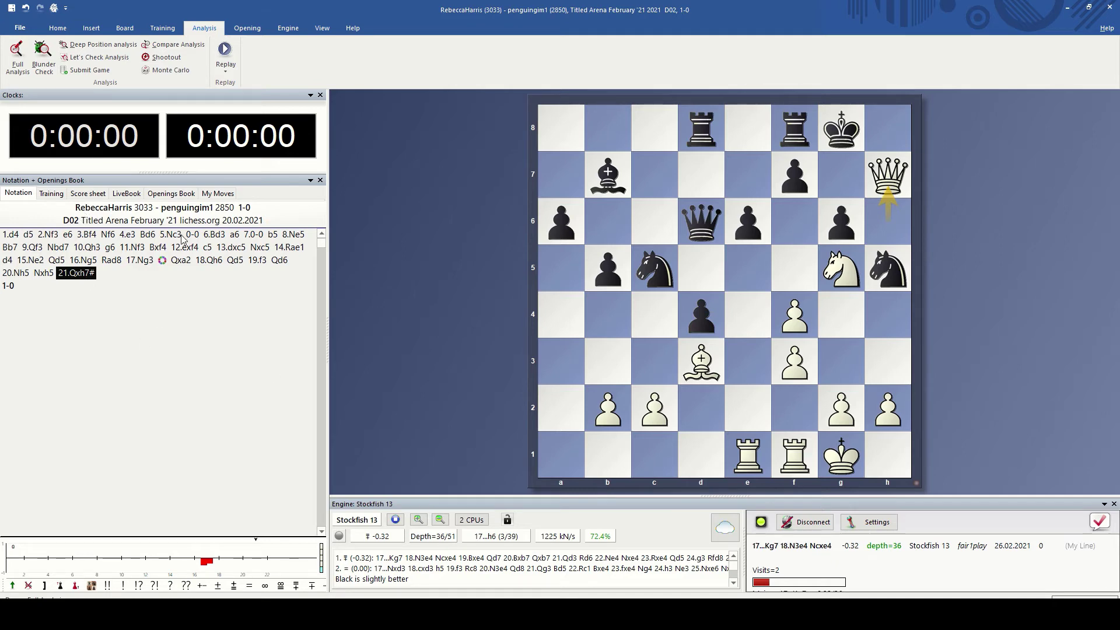
click(141, 251)
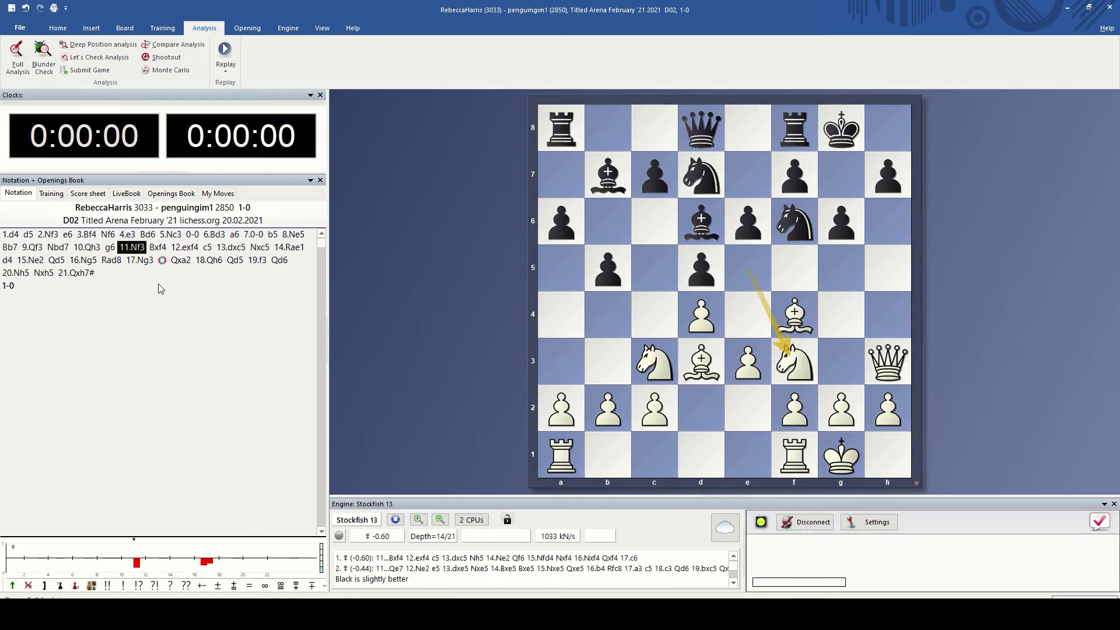
click(85, 252)
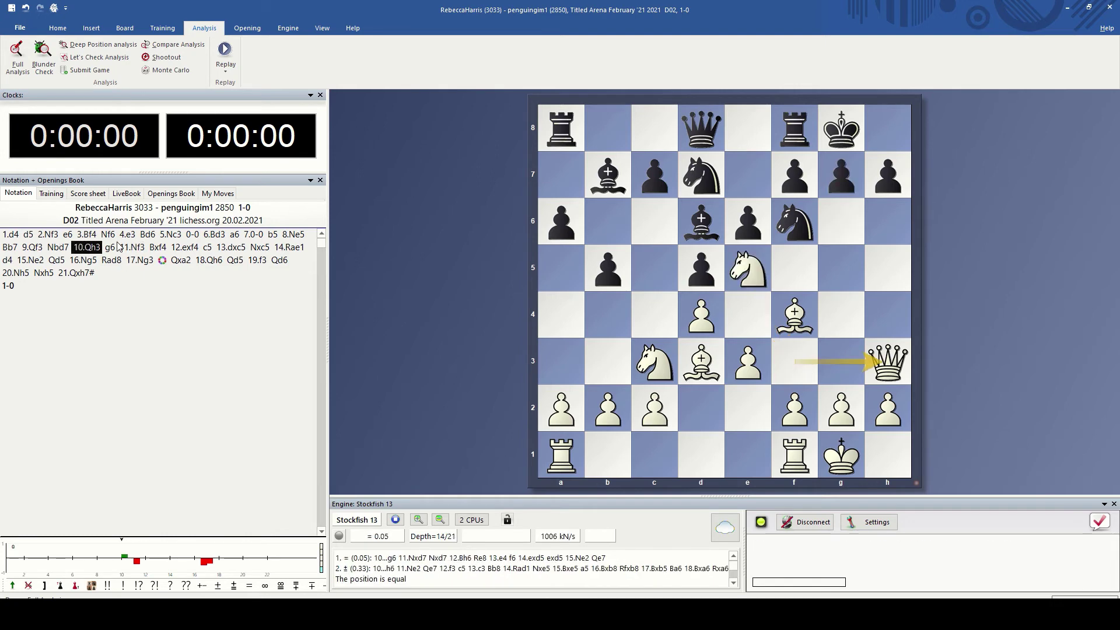
key(Right)
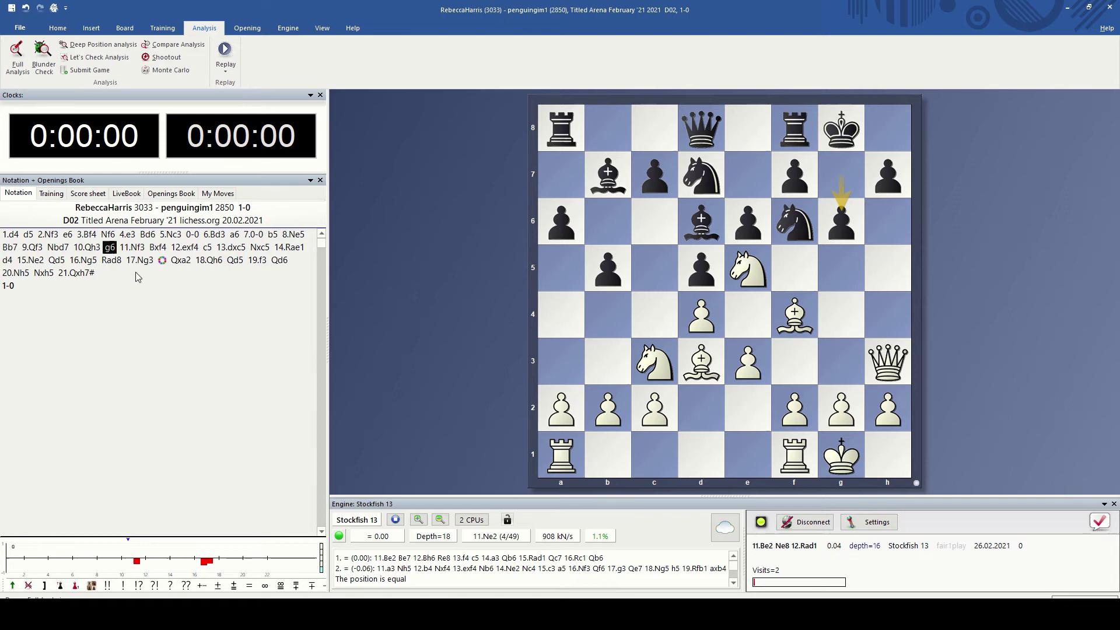
click(81, 275)
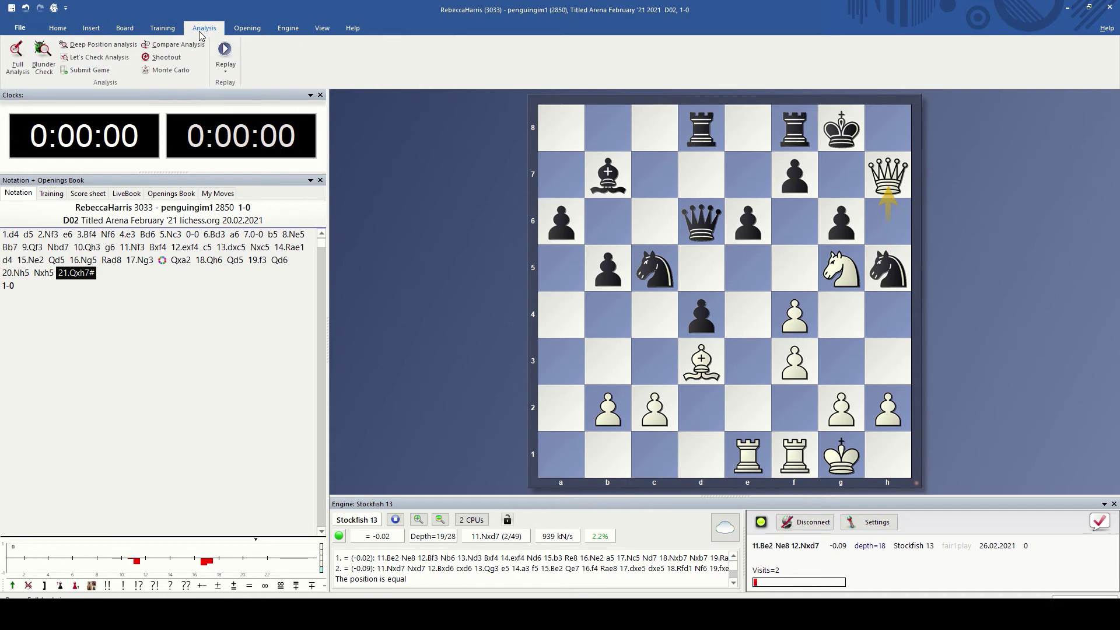
click(16, 56)
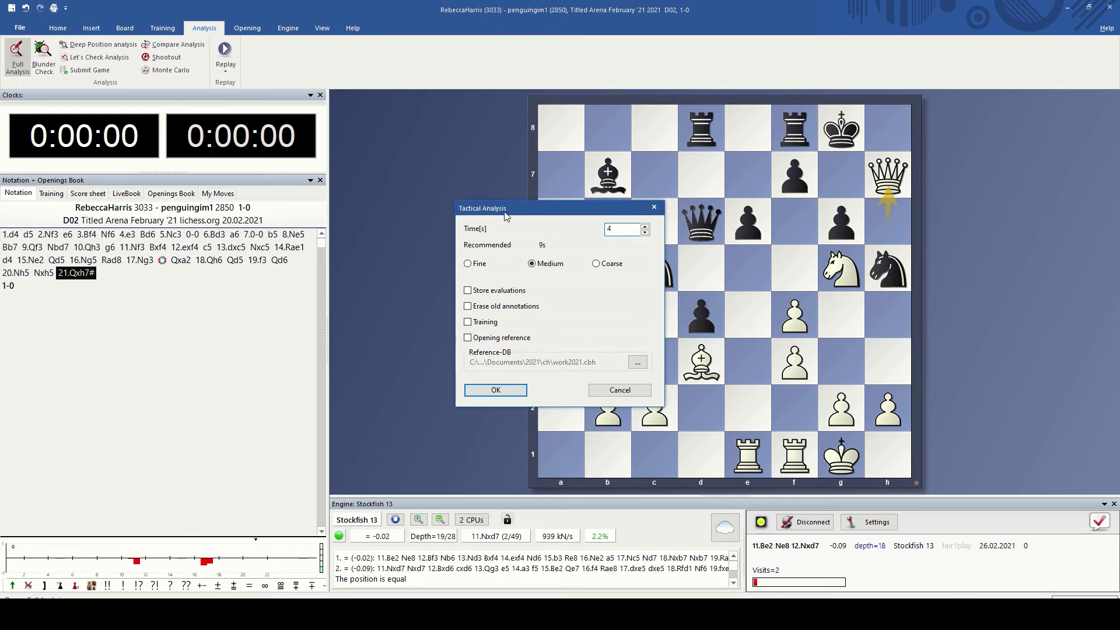
- Confirm the 4-seconds-per-move, medium-depth tactical analysis and let it annotate the game
click(490, 390)
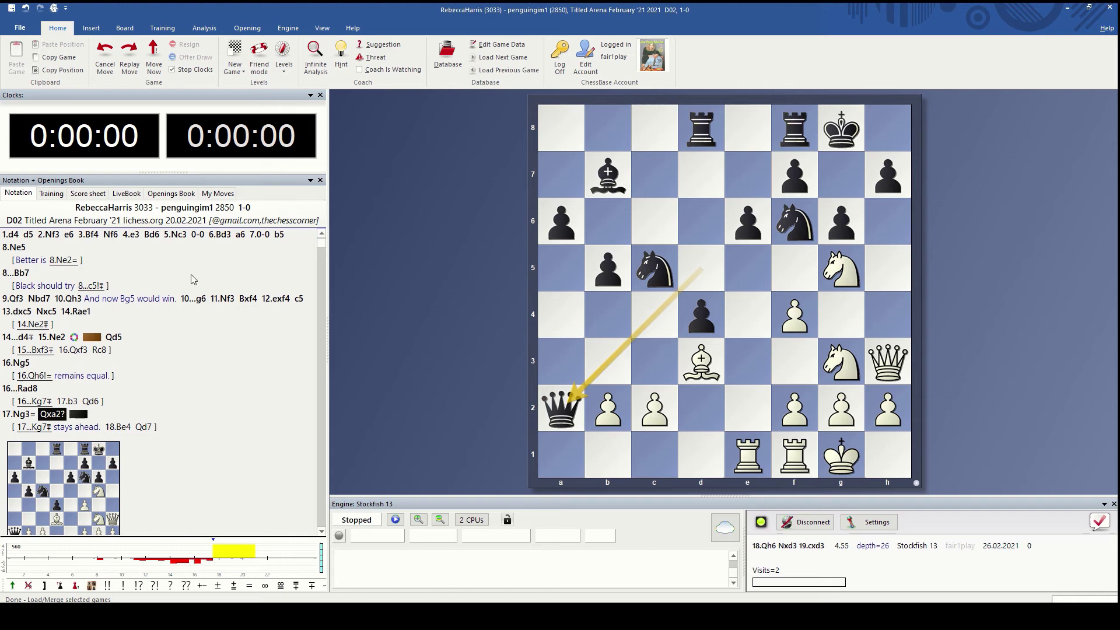
- Inspect 5...0-0, 17...Qxa2?, 17...Kg7, 18.Qh6 and 20.Nh5!, then return to 15.Ne2
click(201, 236)
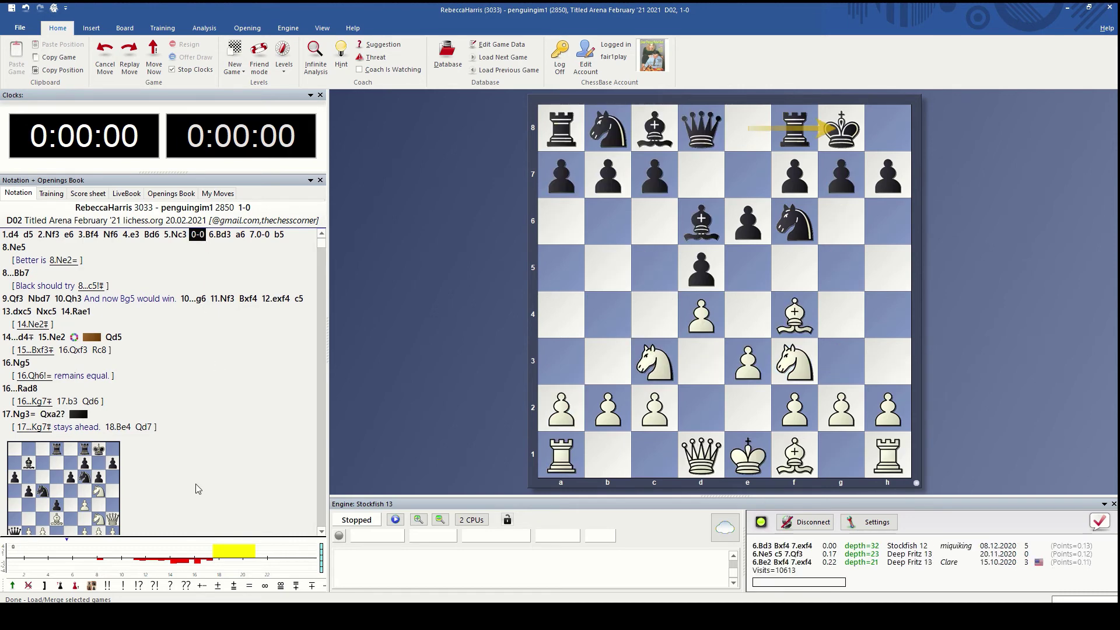
scroll(169, 453, down, 3)
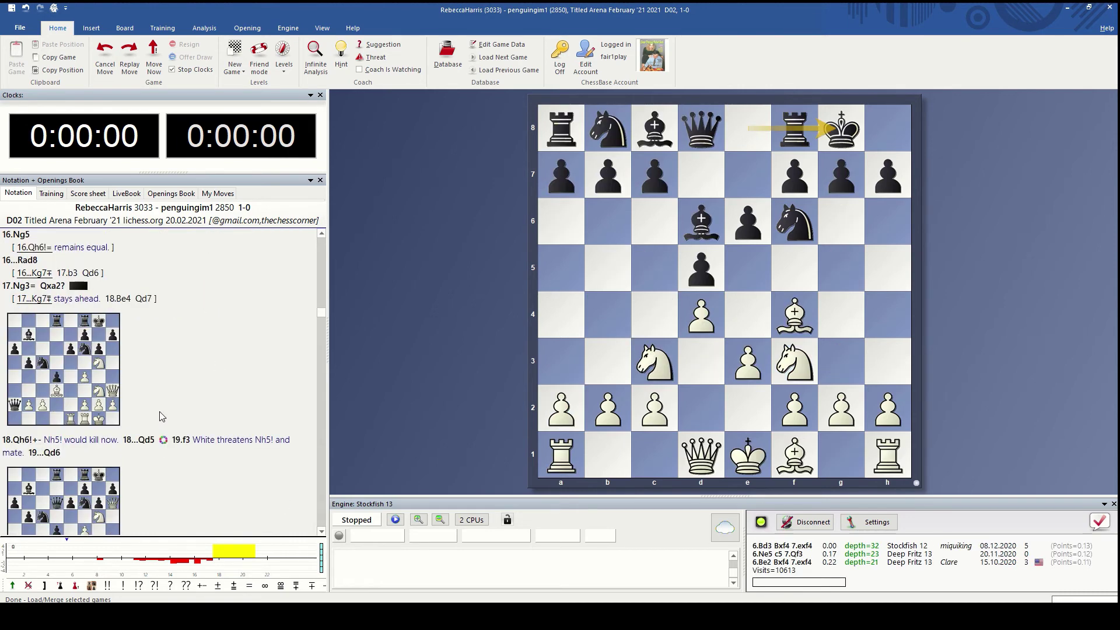
click(24, 287)
click(52, 288)
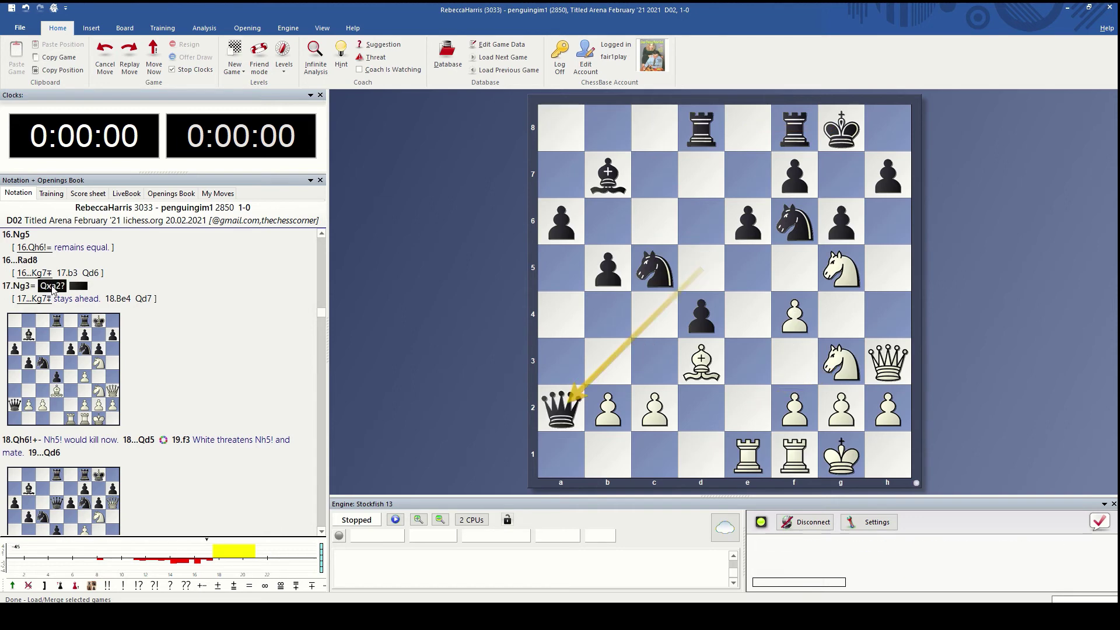
click(35, 298)
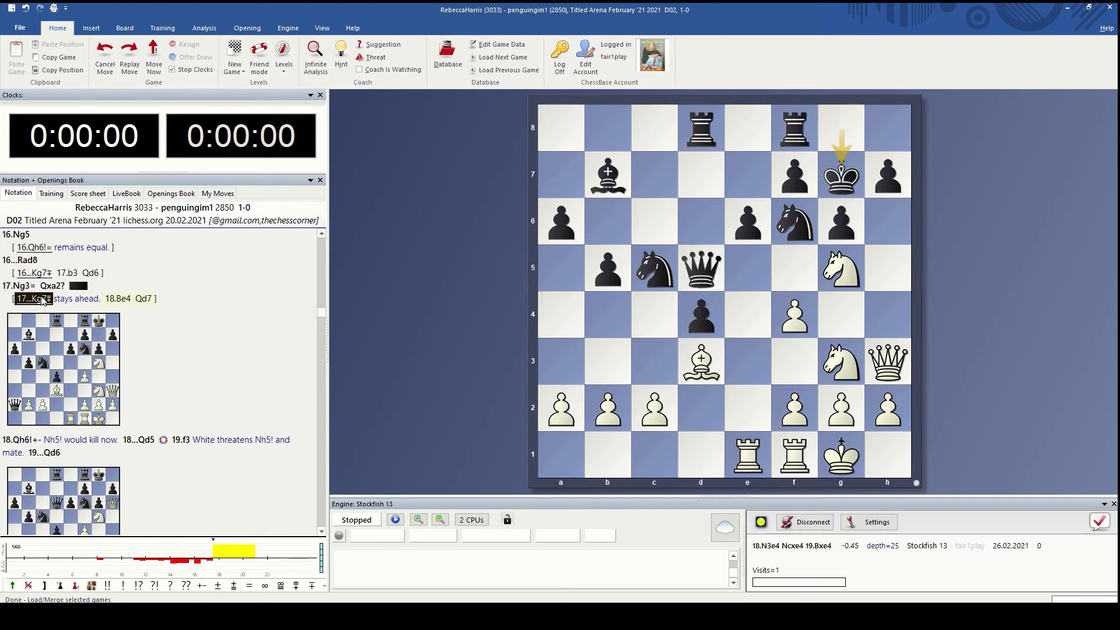
click(24, 440)
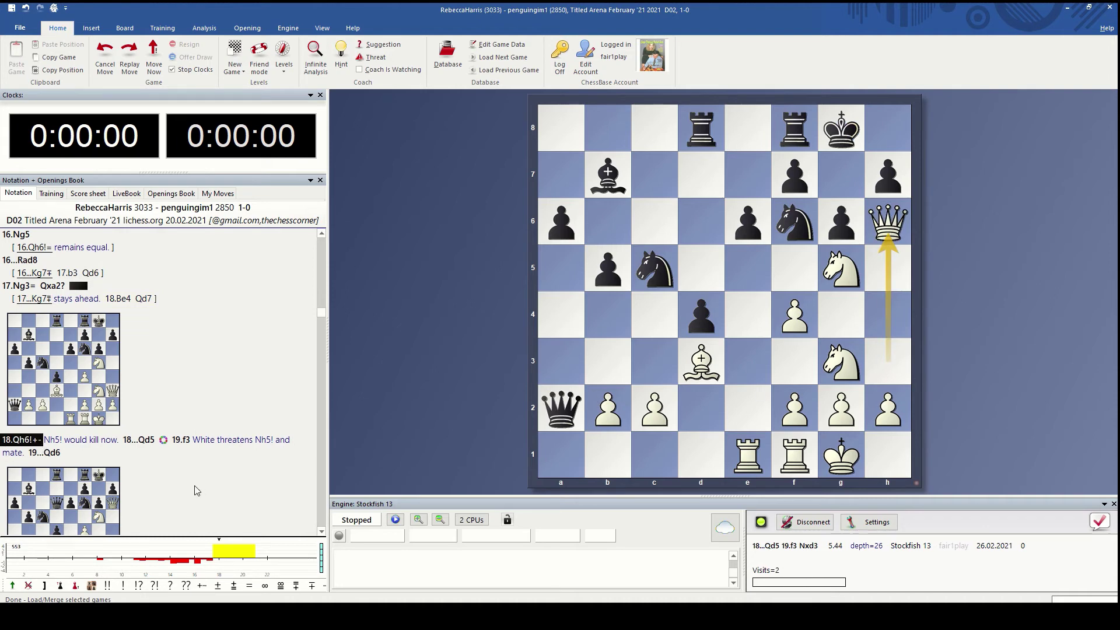
scroll(152, 442, down, 2)
click(16, 518)
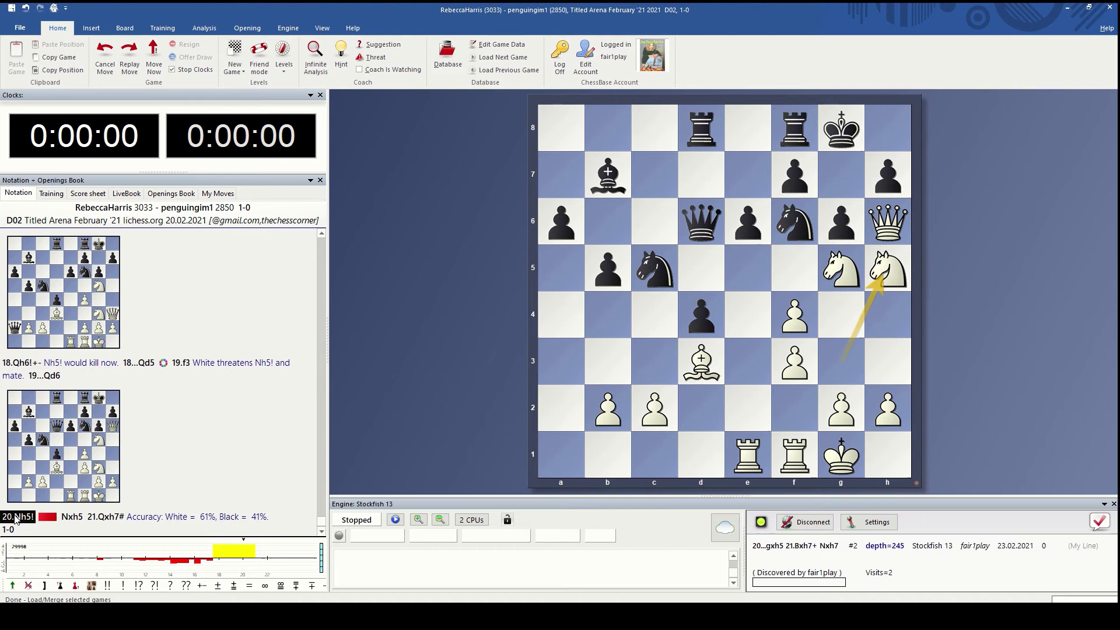
scroll(75, 464, up, 5)
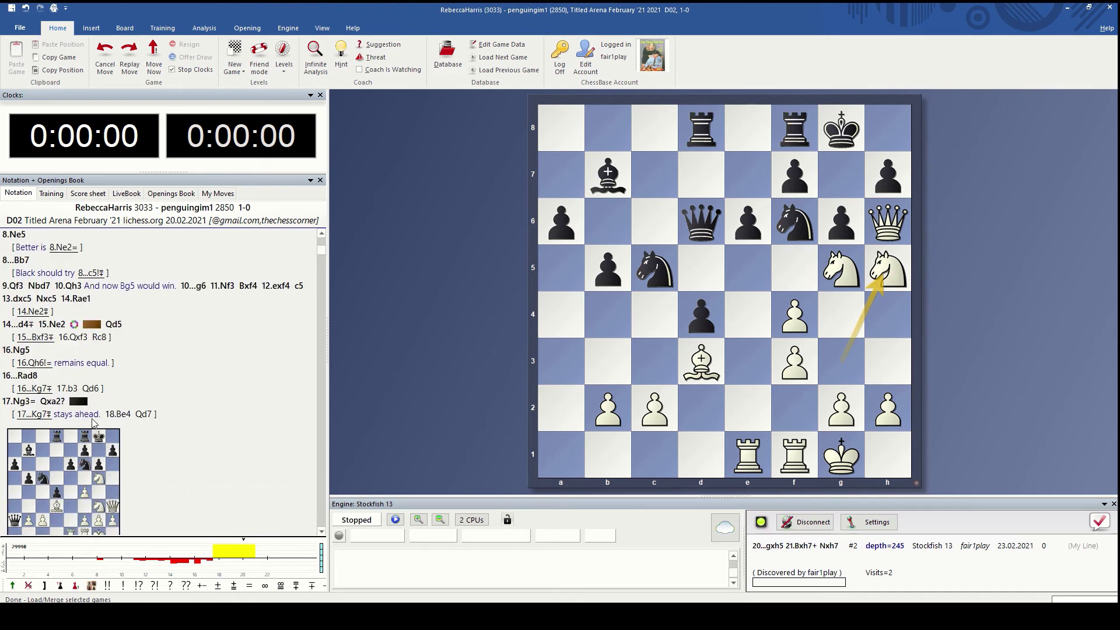
click(63, 325)
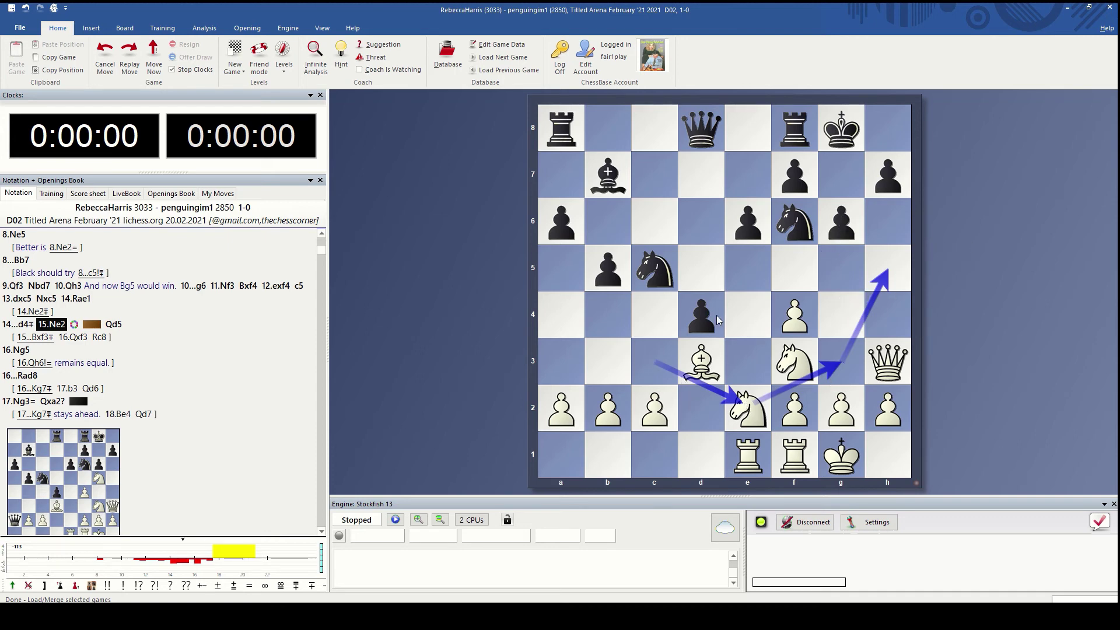
- Play the side line 15...Bxf3 16.Qxf3 Rc8 and start Stockfish 13 infinite analysis
drag(608, 175, 795, 360)
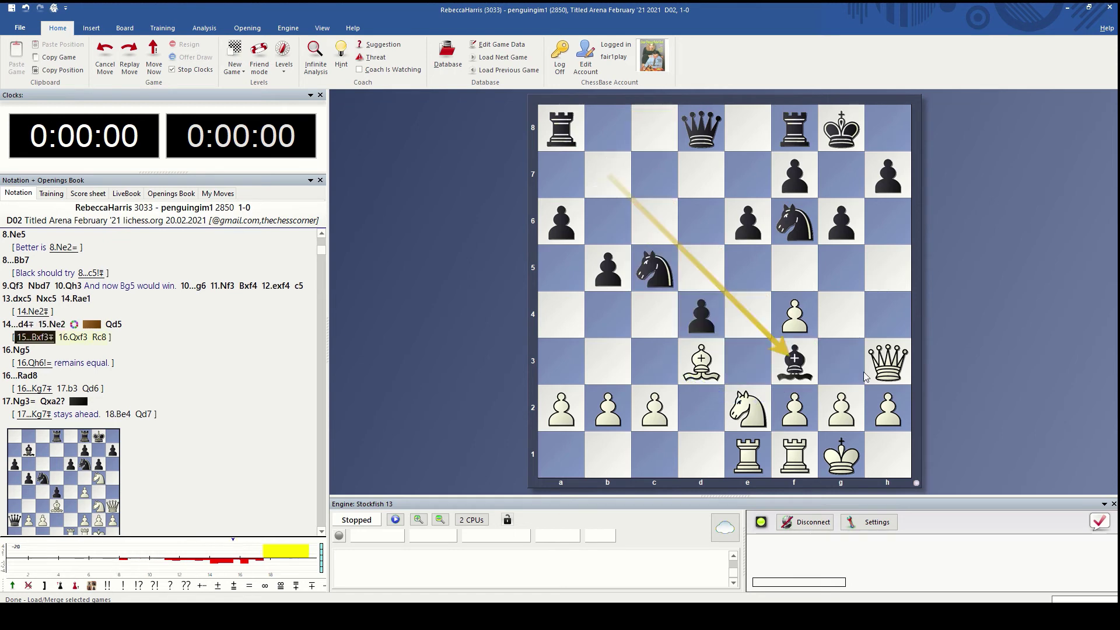
drag(901, 385, 794, 360)
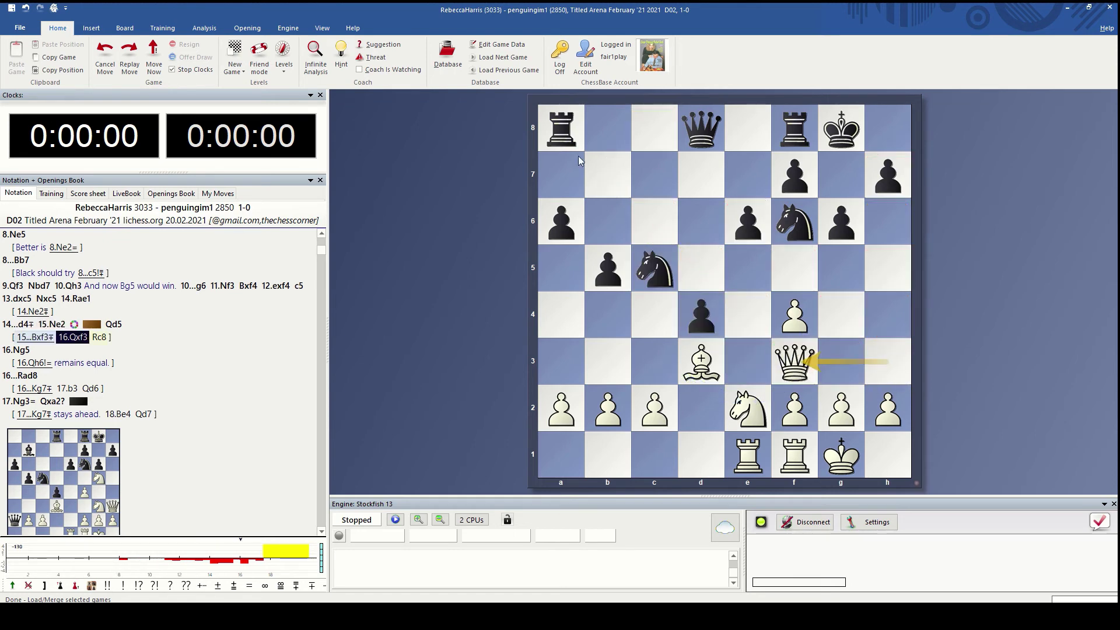
drag(569, 137, 654, 129)
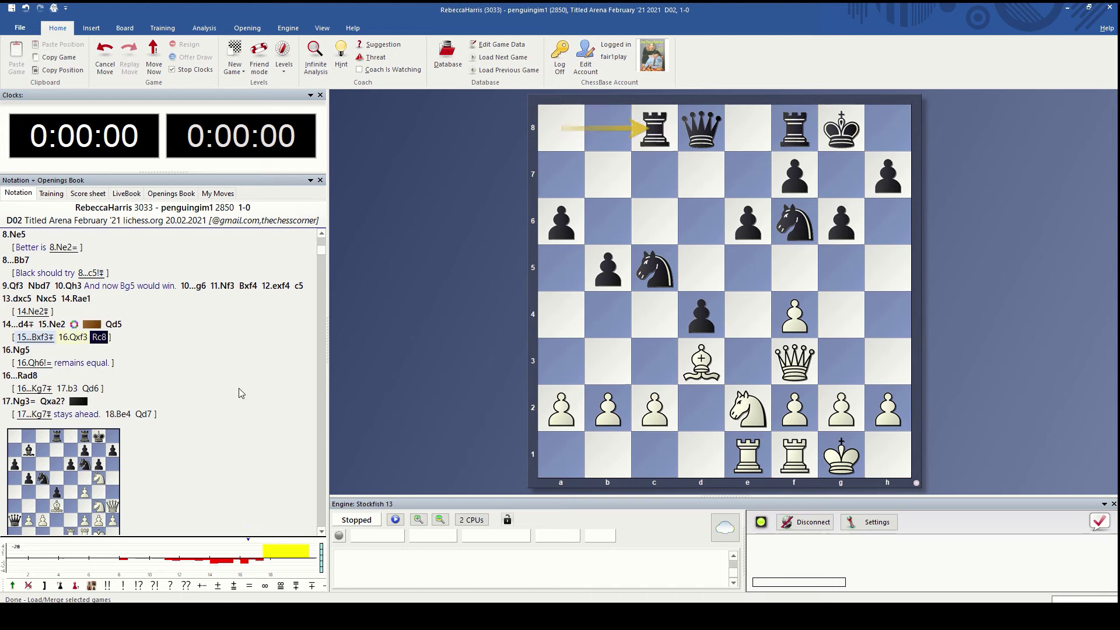
click(315, 57)
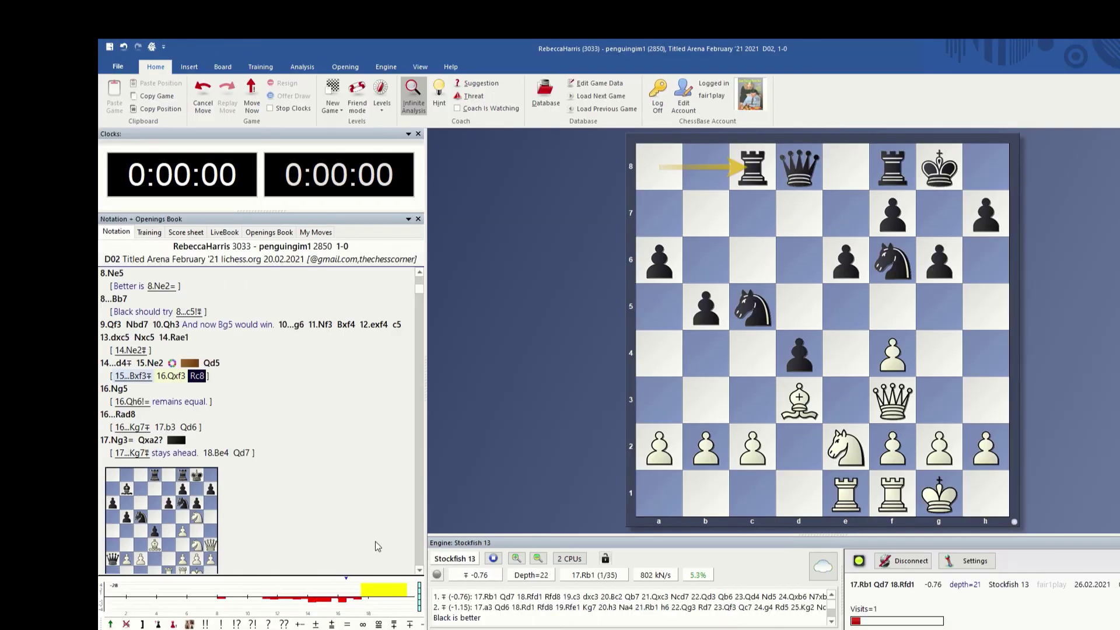
- Switch from ChessBase 16 to the lichess study of the same game in Chrome
key(alt+Tab)
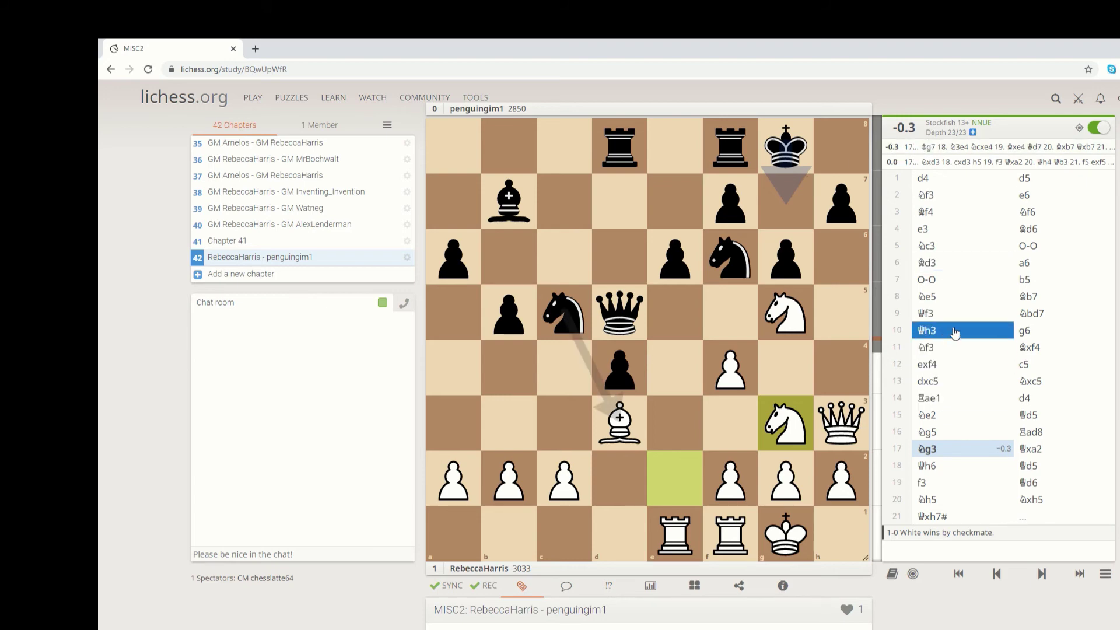
- From 15.Ne2, play the side line 15...Bxf3 16.Qxf3 Rc8 on the study board
click(957, 417)
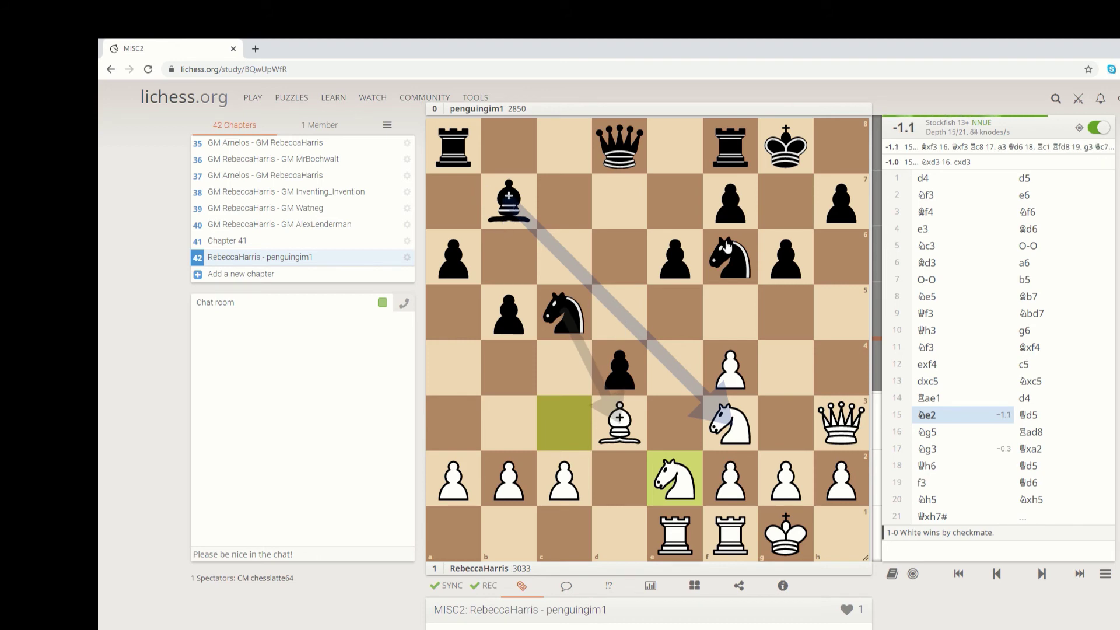
drag(508, 202, 730, 421)
drag(842, 431, 721, 434)
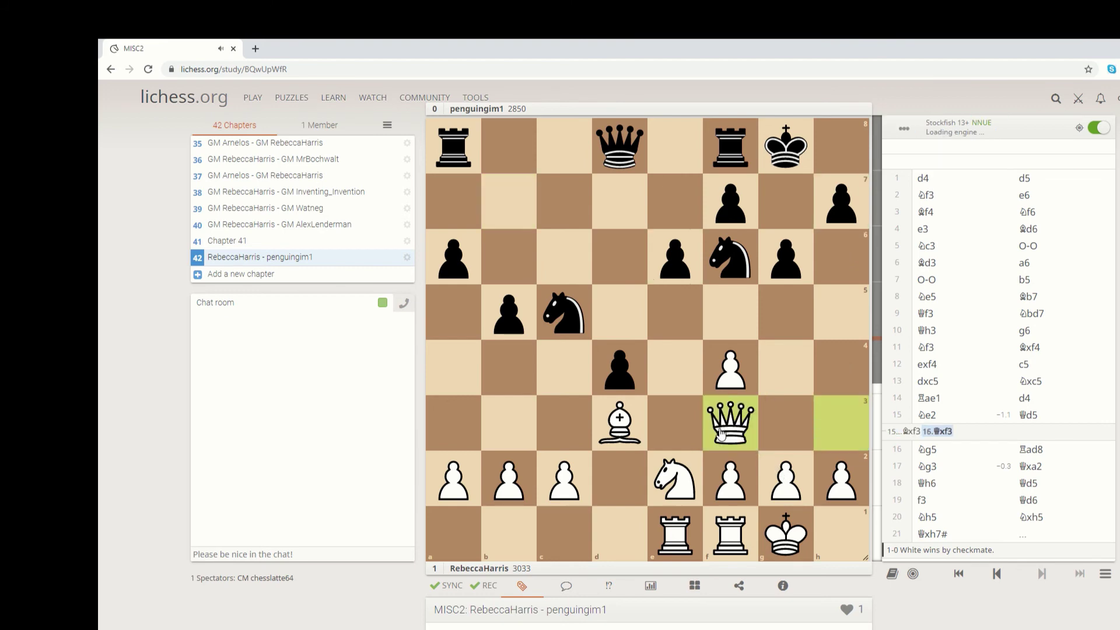
drag(449, 150, 564, 147)
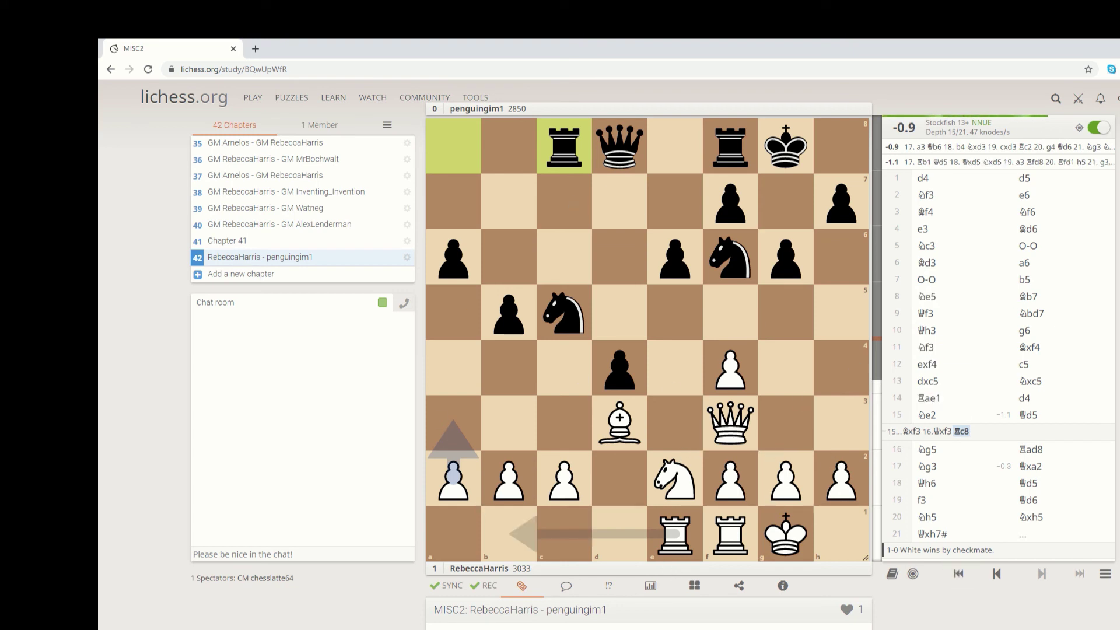
scroll(607, 350, down, 2)
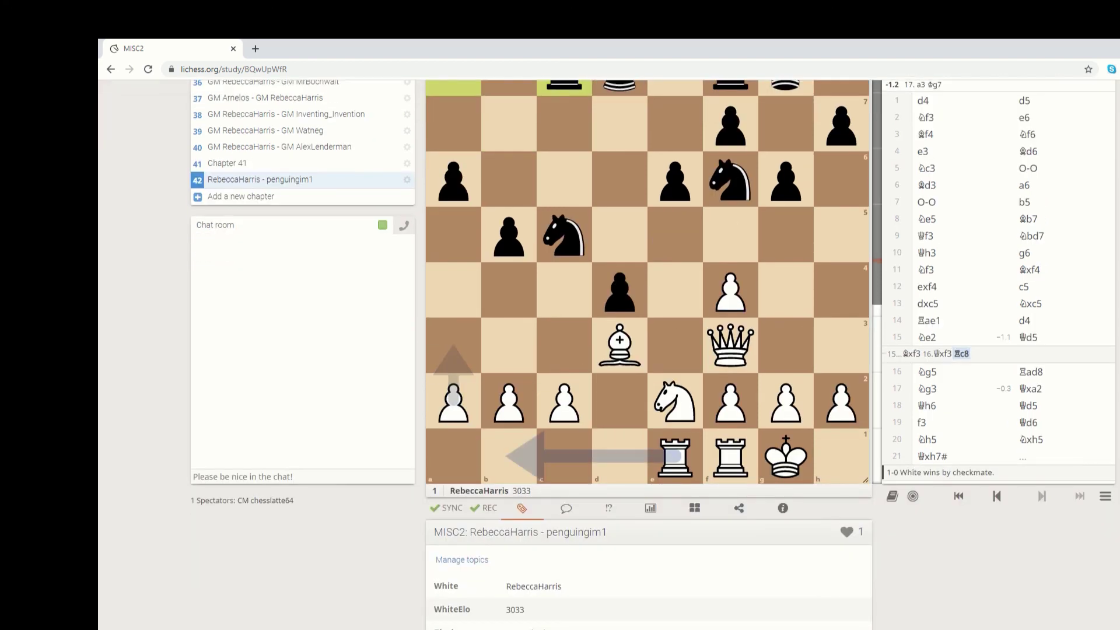
scroll(648, 350, down, 4)
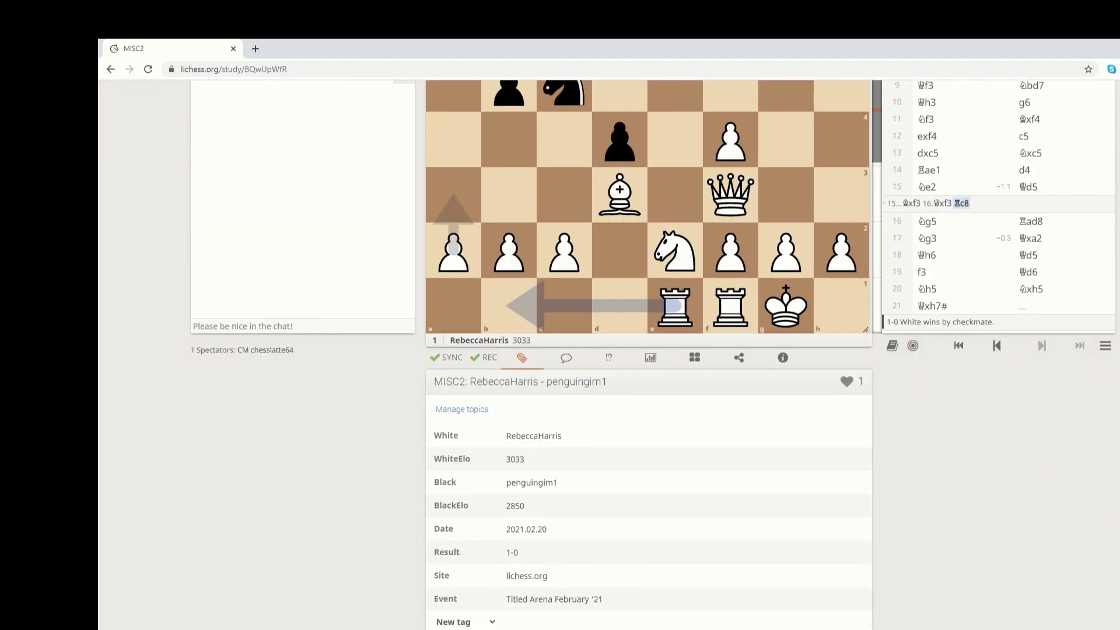
- Request a server computer analysis, then jump to 16.Ng5 from the evaluation chart
click(650, 358)
click(658, 590)
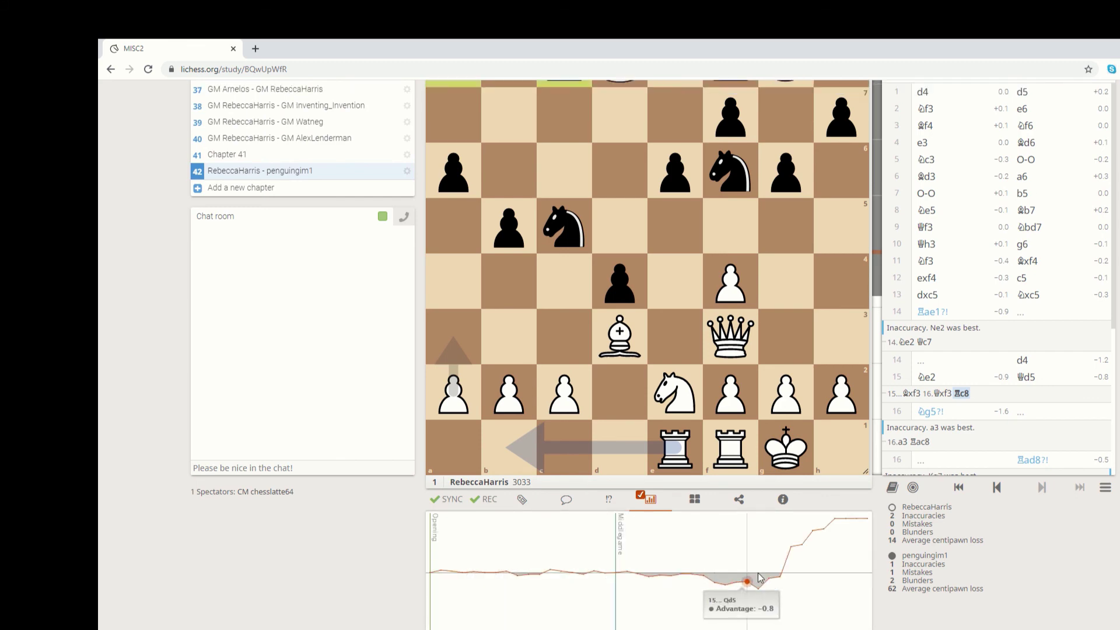
click(759, 577)
- Step forward to 16...Rad8?!, rated −0.5, with b3 and Ng3 shown for White
scroll(1059, 317, up, 2)
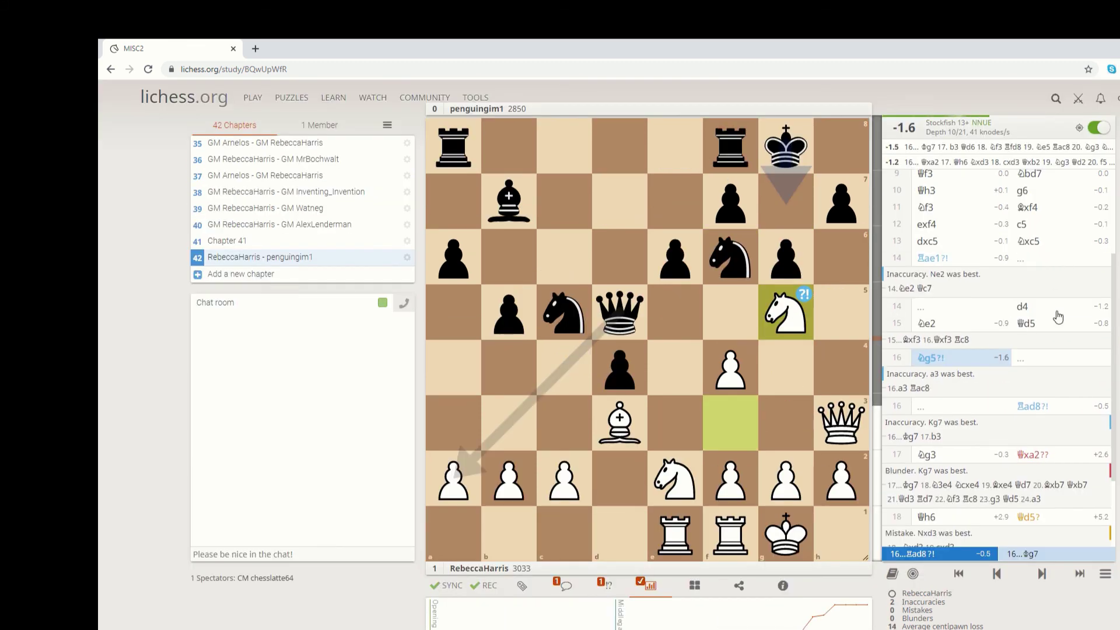
scroll(1059, 317, down, 2)
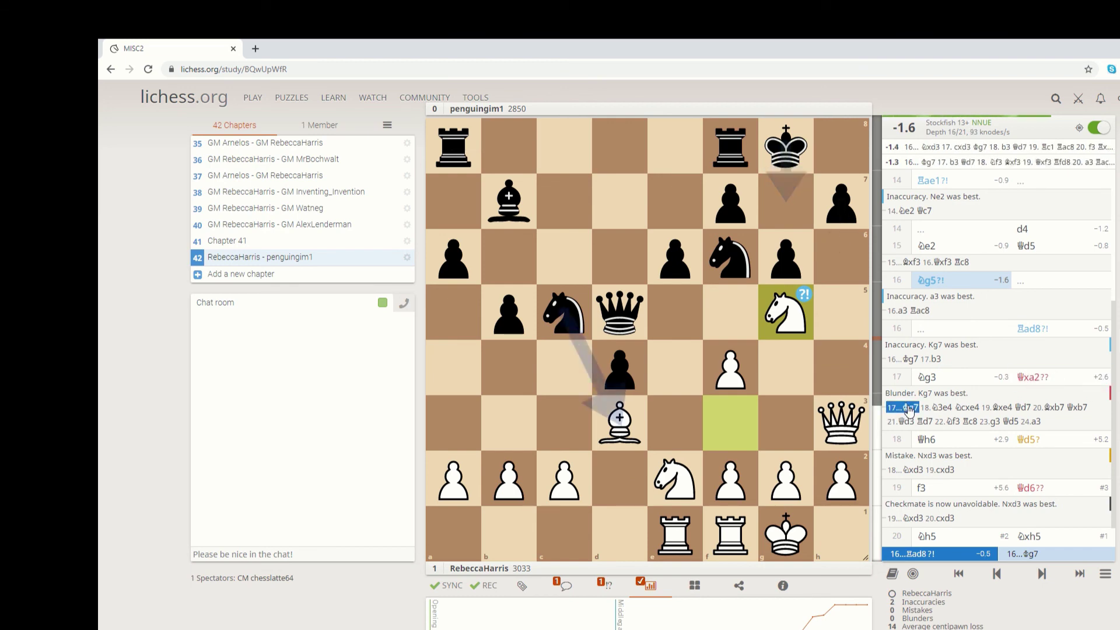
scroll(908, 484, down, 2)
scroll(971, 356, up, 4)
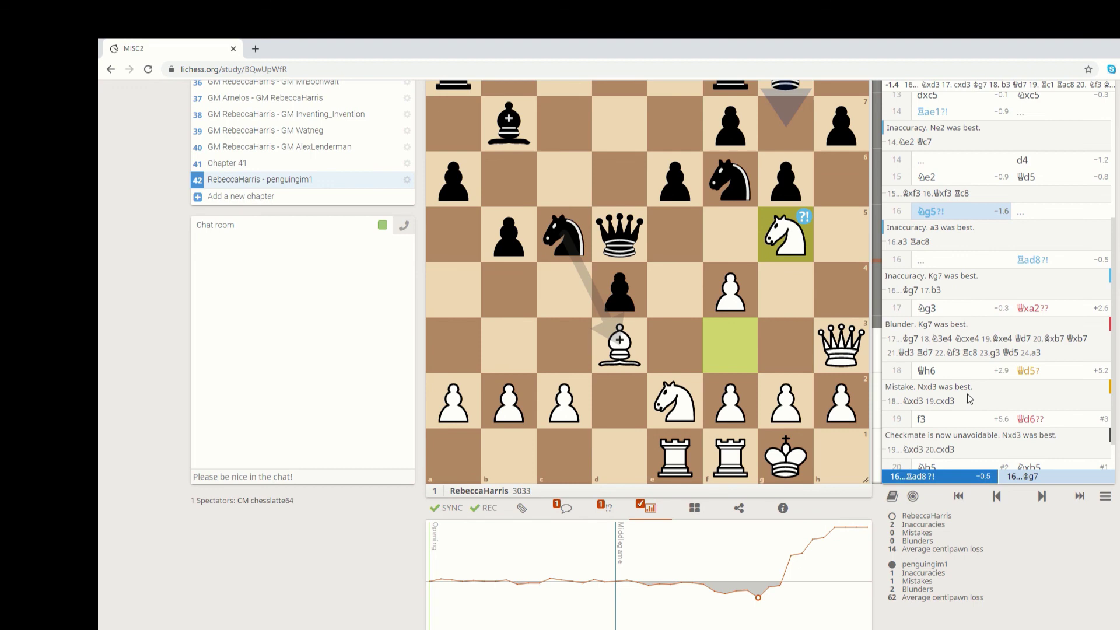
scroll(971, 326, up, 2)
scroll(977, 286, down, 2)
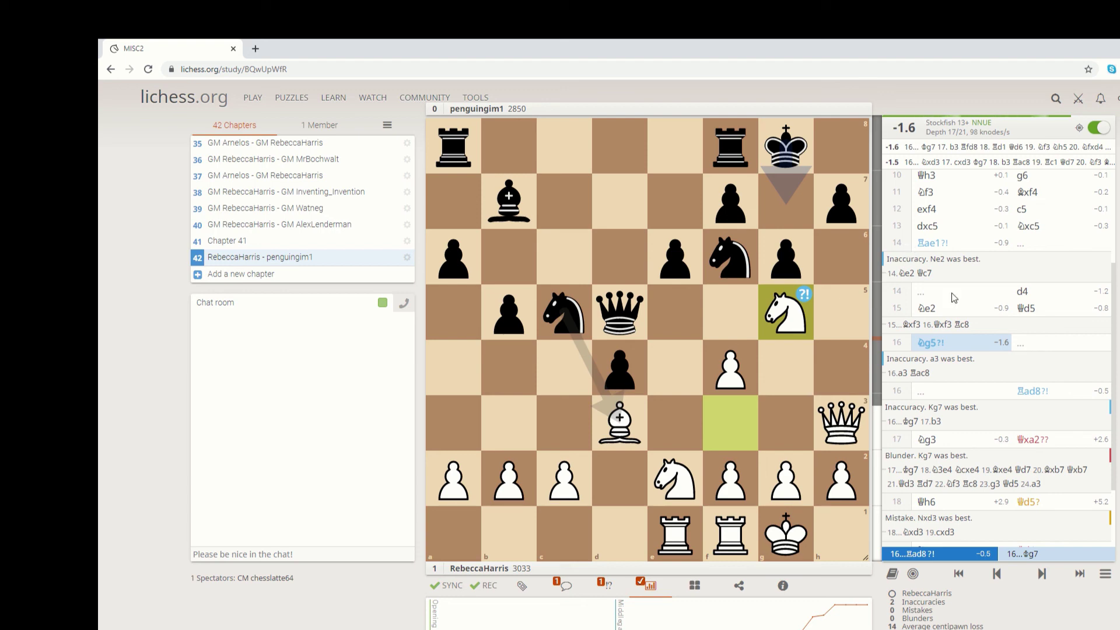
key(Right)
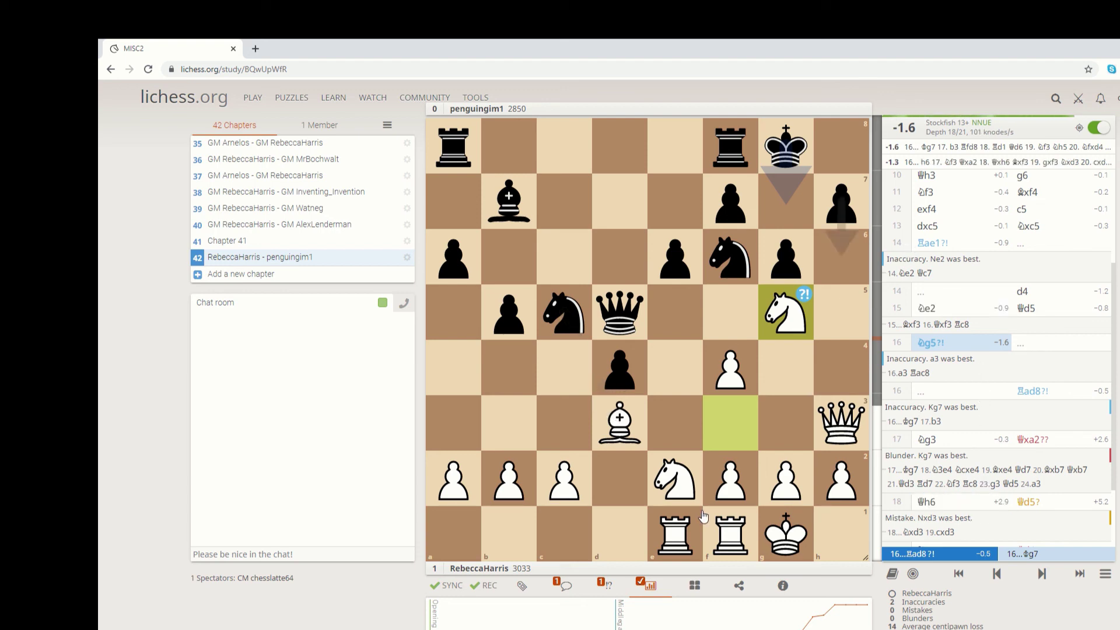
scroll(799, 562, down, 2)
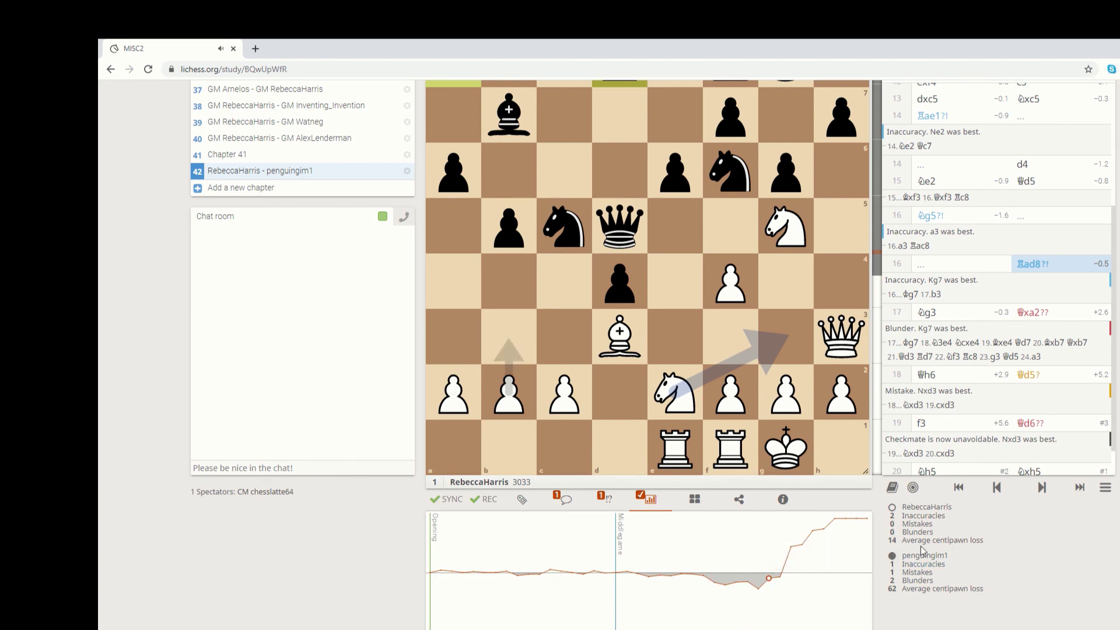
scroll(1044, 581, up, 2)
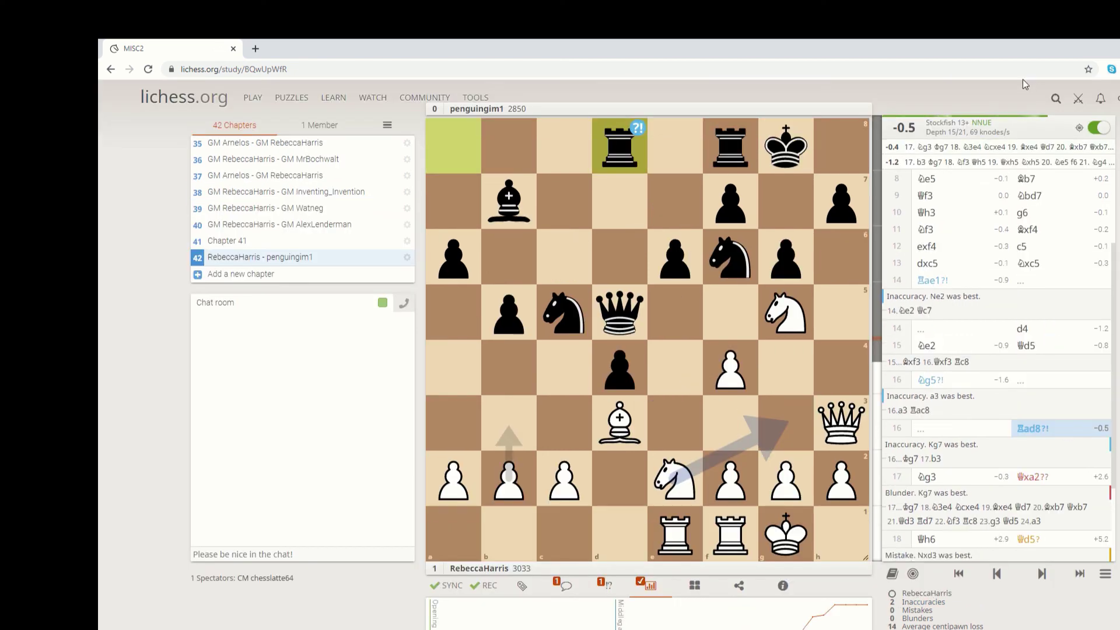